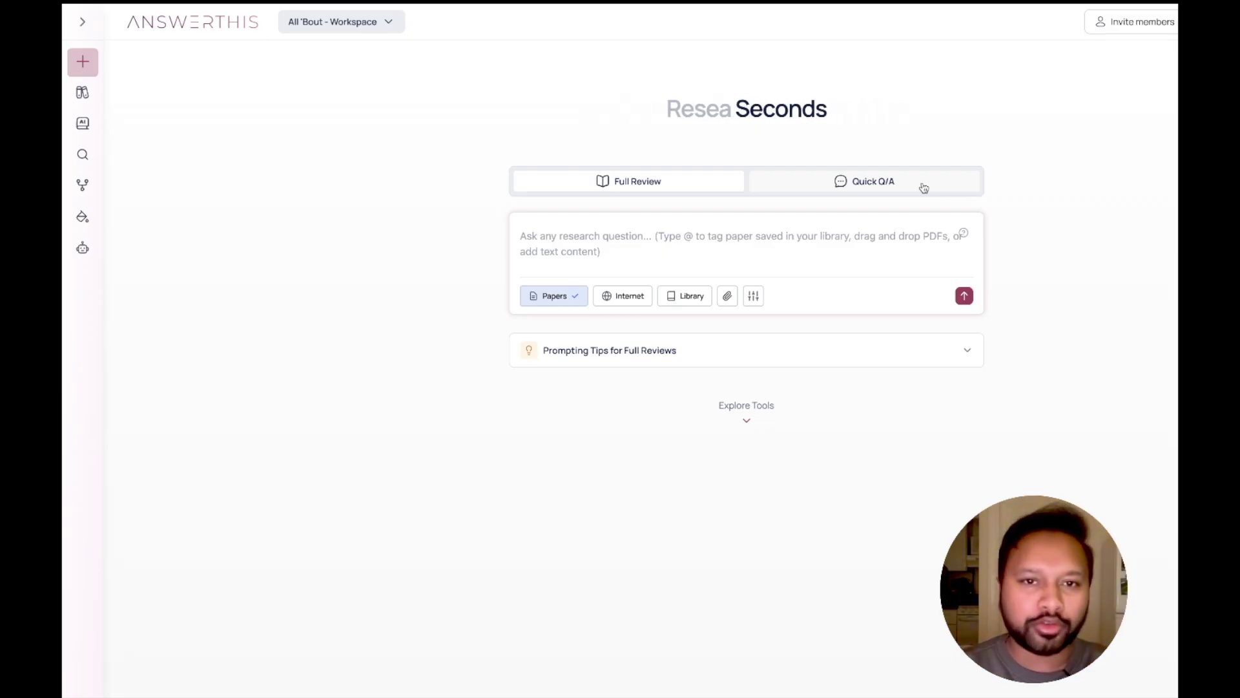
- Enter the question 'Write a review on use of AI for drug delivery in medicinal chemistry', correcting a typo
left_click(646, 234)
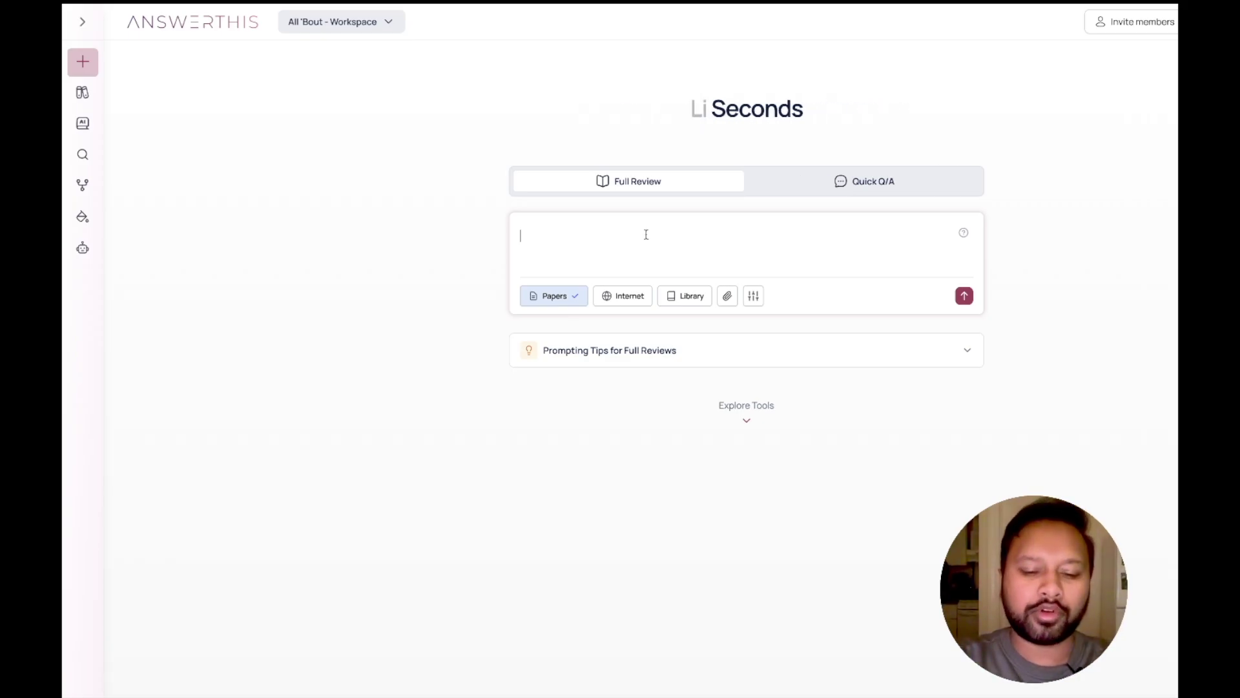
type("Wri")
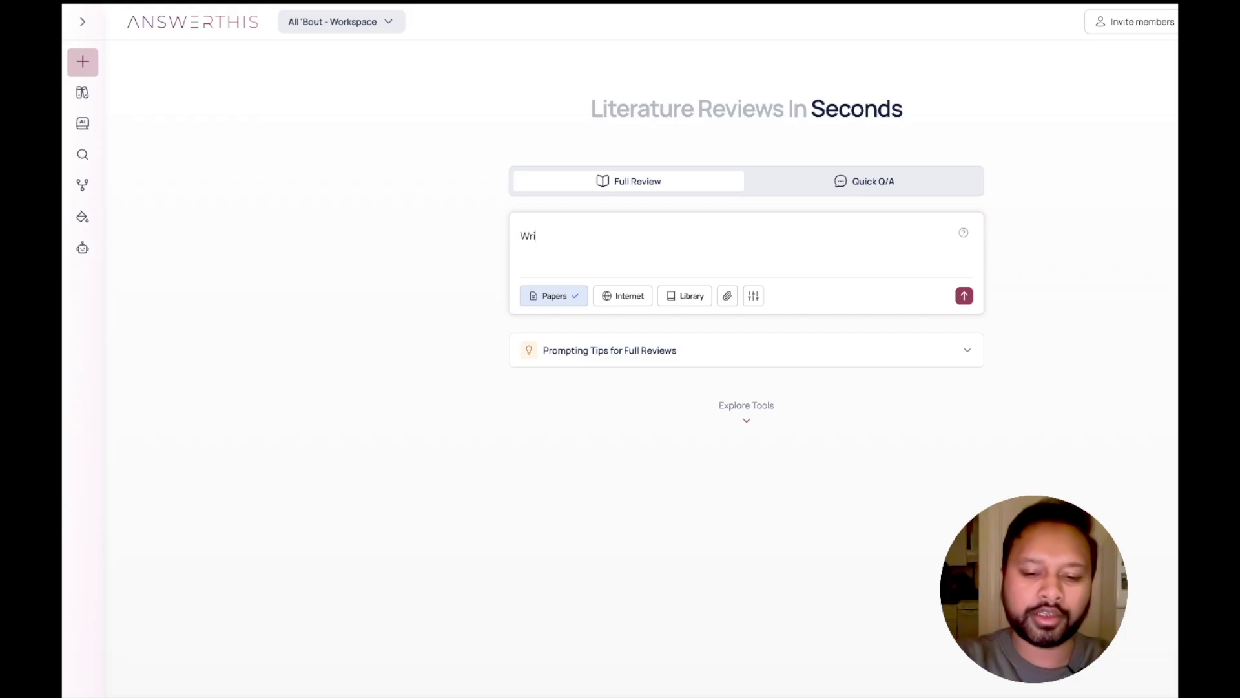
type("te a revi")
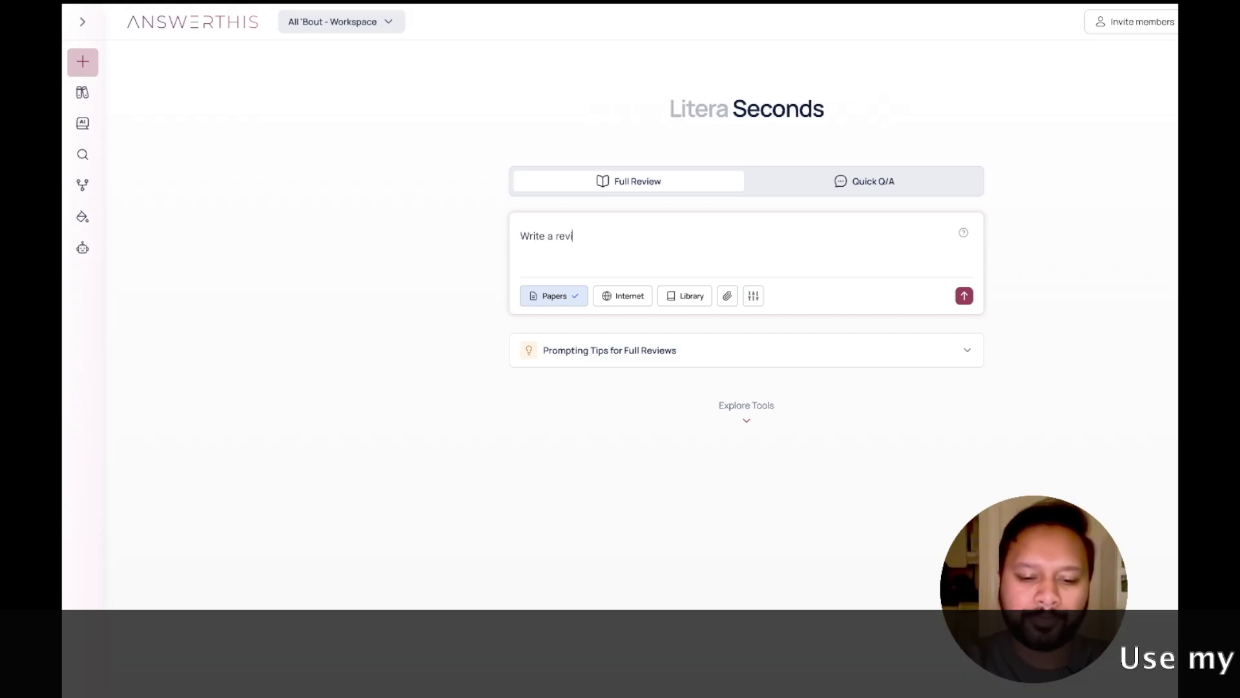
type("ew on use of")
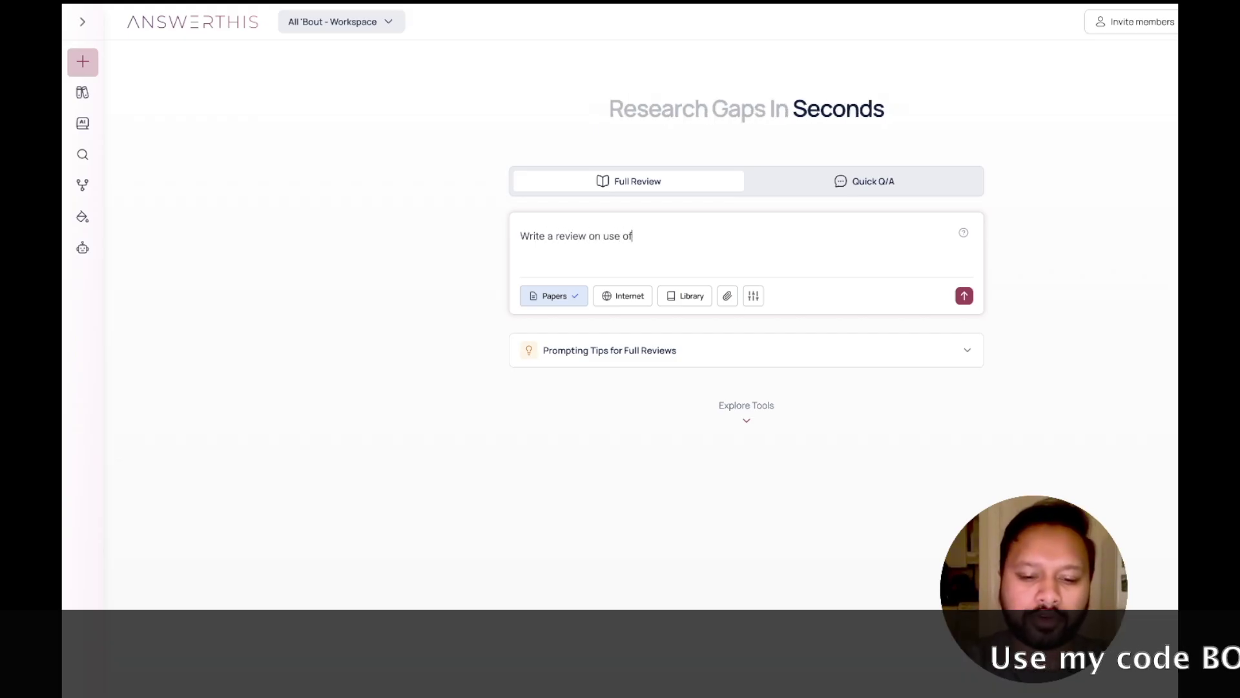
type(" AI for druc")
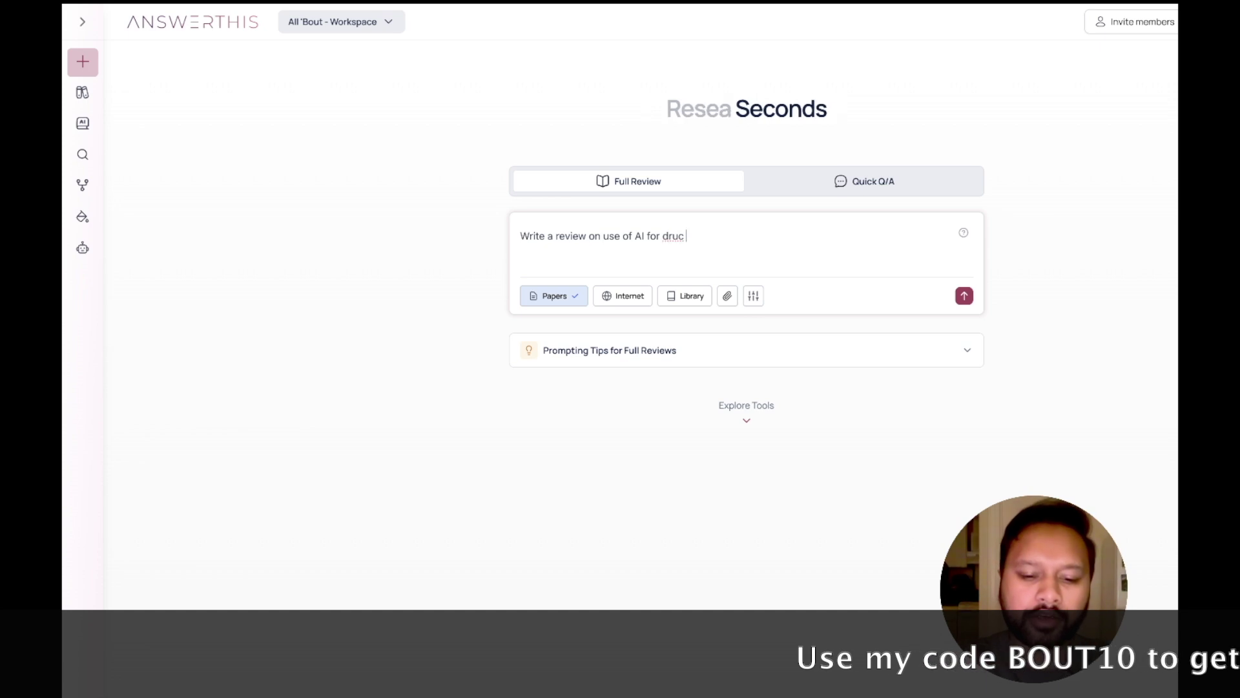
key("BackSpace")
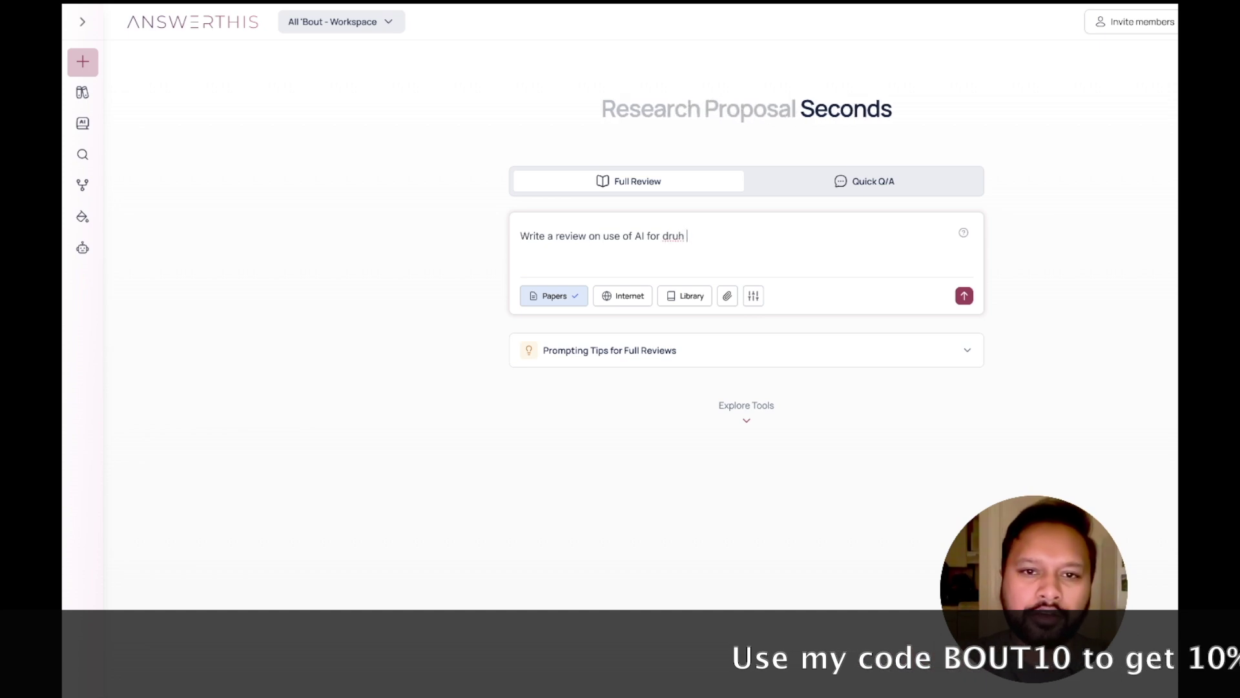
type("g deliver")
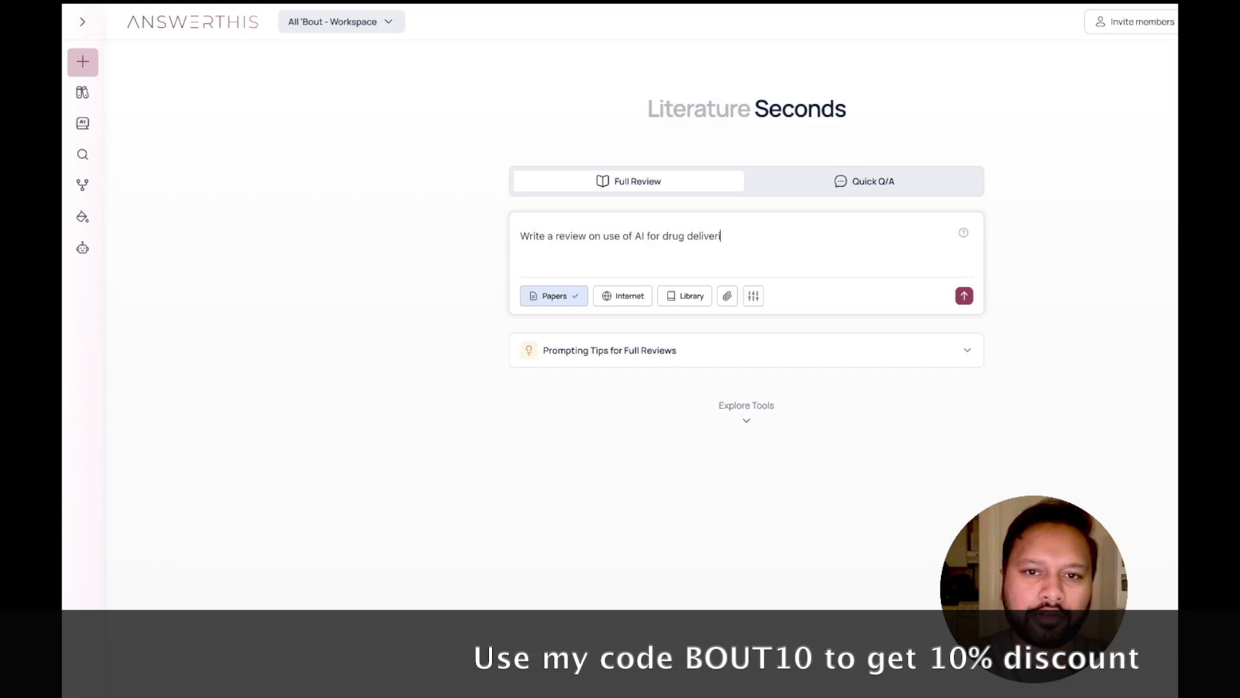
type("y in")
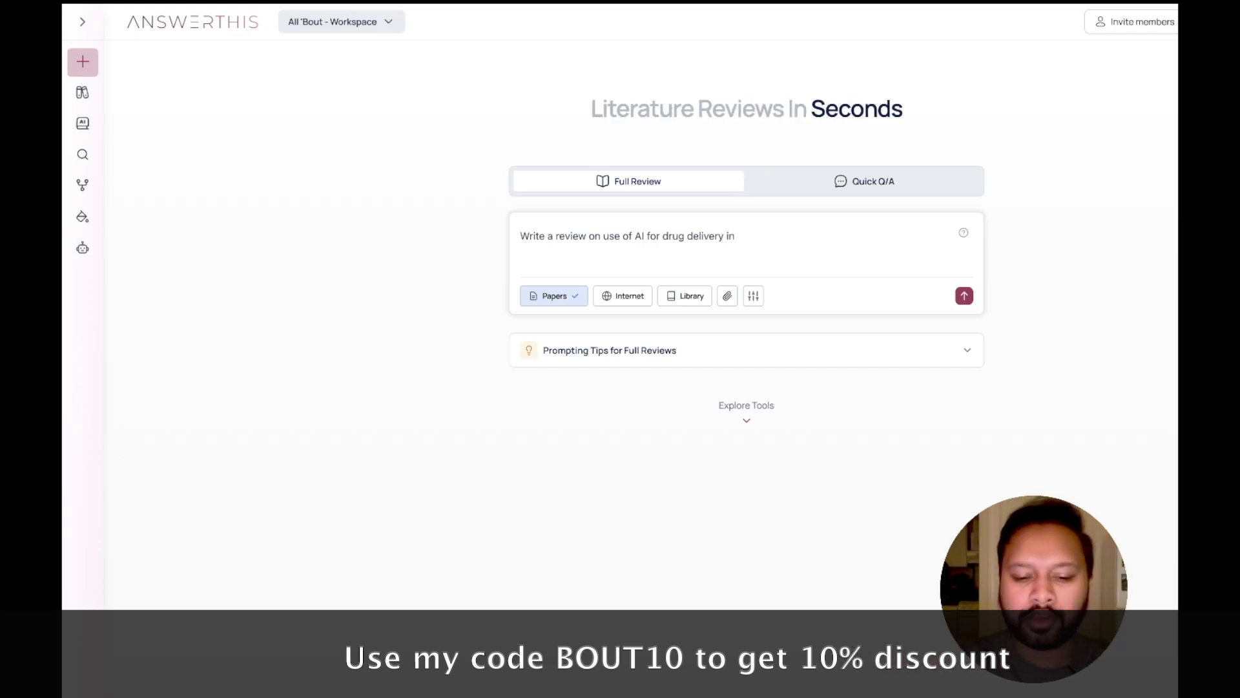
type(" medicinal c")
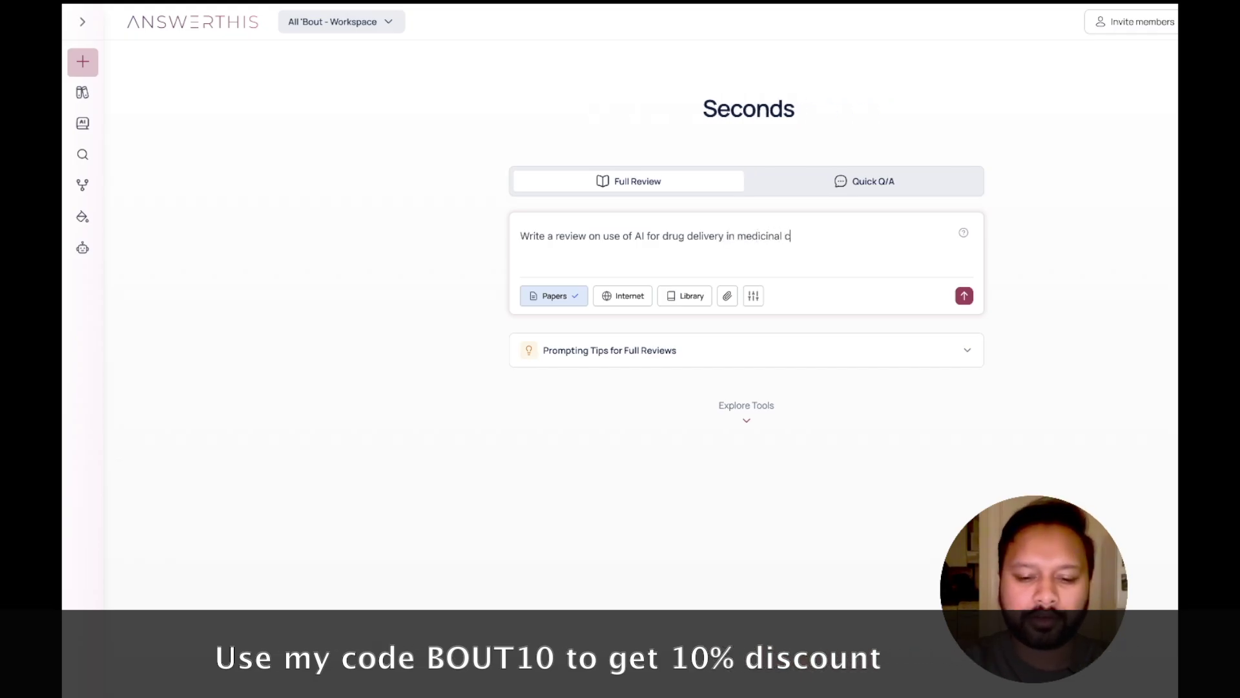
type("hemistry")
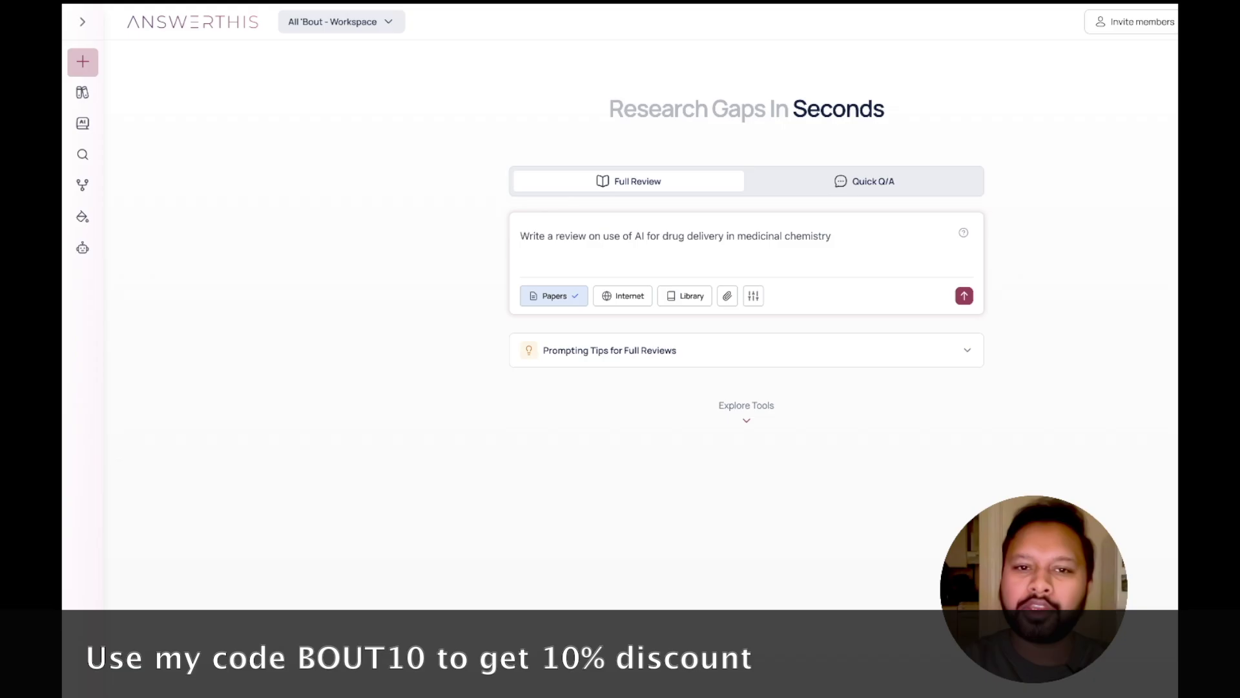
- Submit the question to bring up the Research settings
left_click(965, 297)
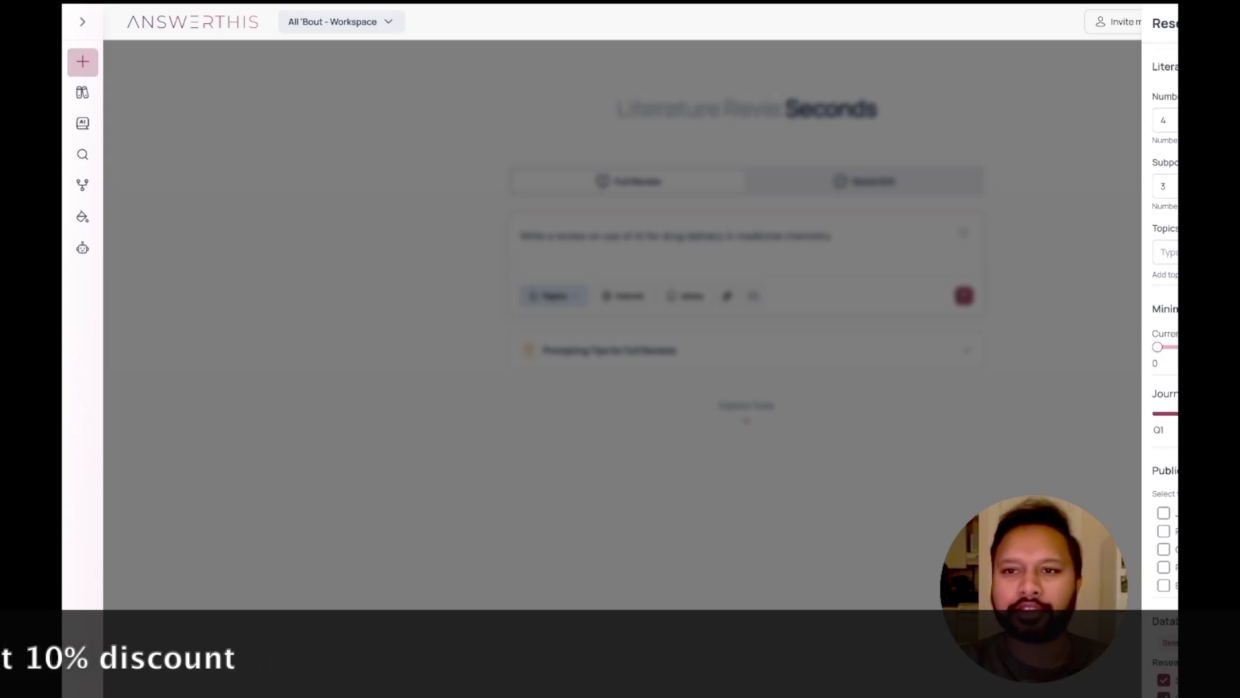
scroll(1163, 388, "down", 3)
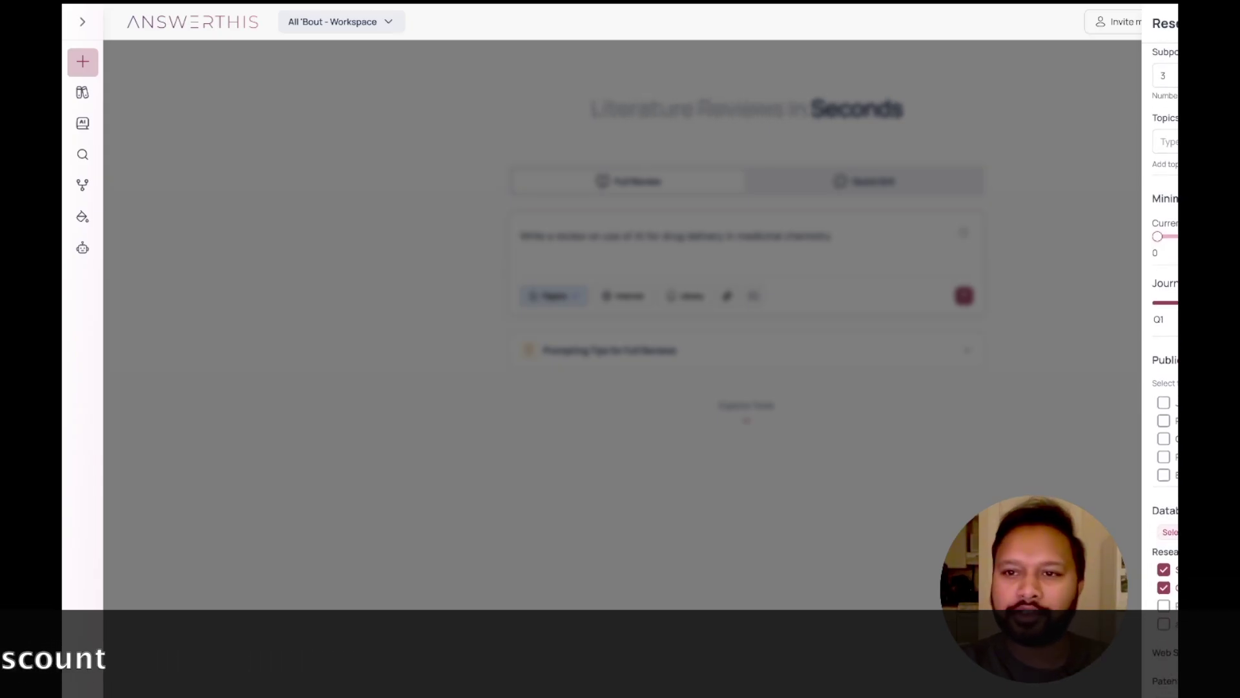
scroll(1156, 185, "down", 1)
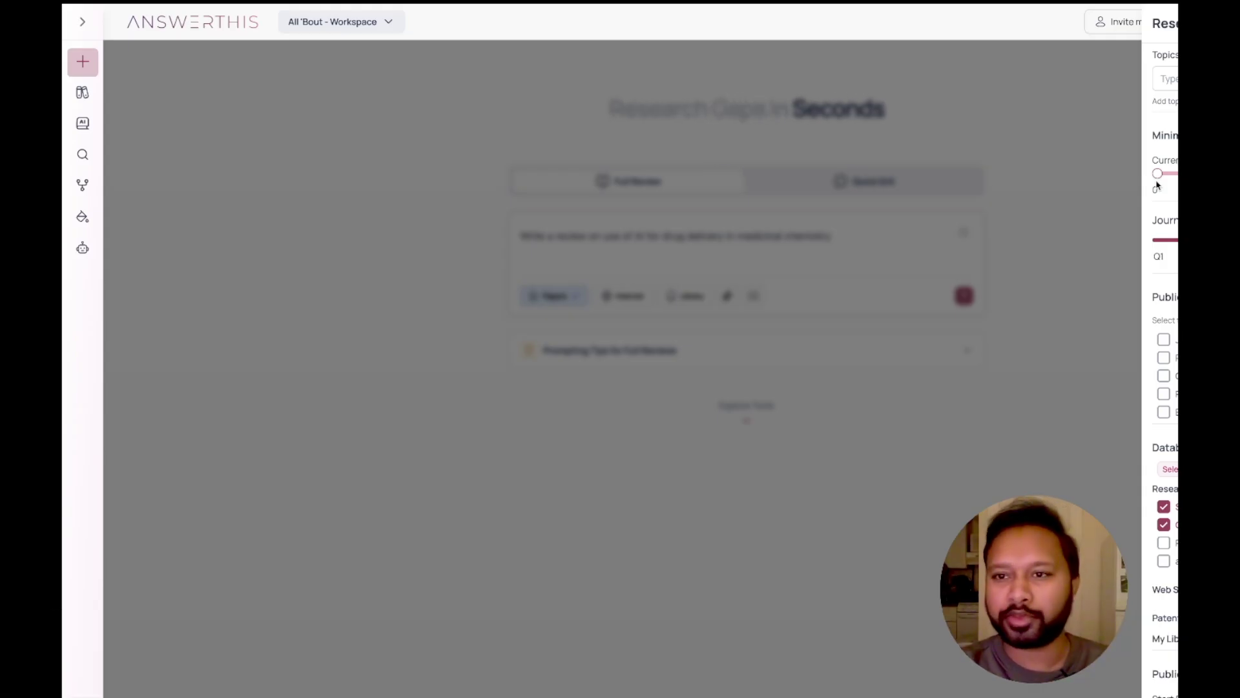
- Raise the minimum citation count and include the first, second and fourth publication types
left_click_drag(1157, 174, 1178, 176)
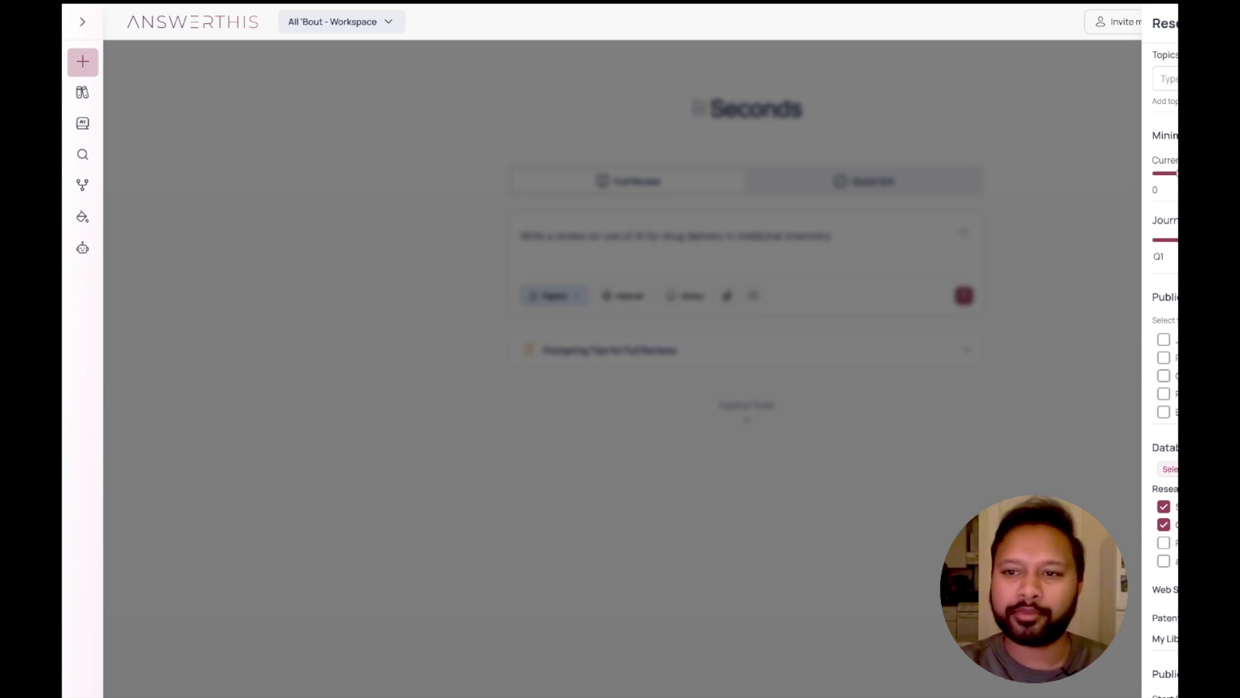
left_click(1170, 342)
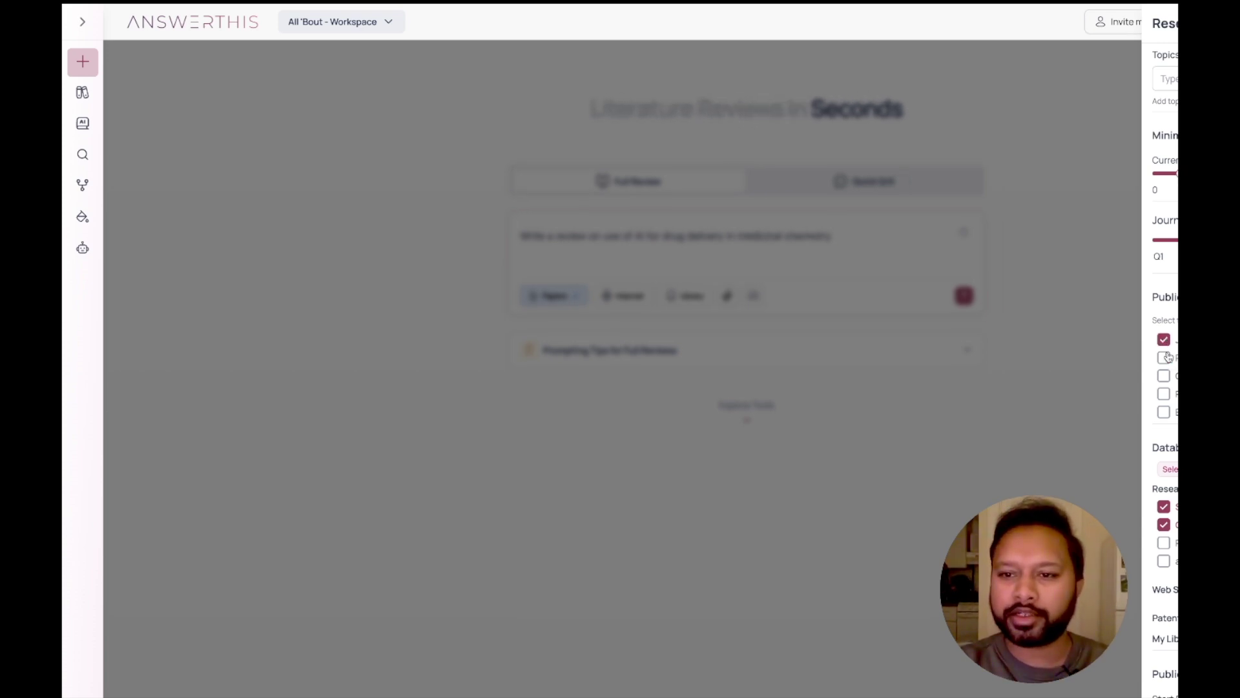
left_click(1167, 357)
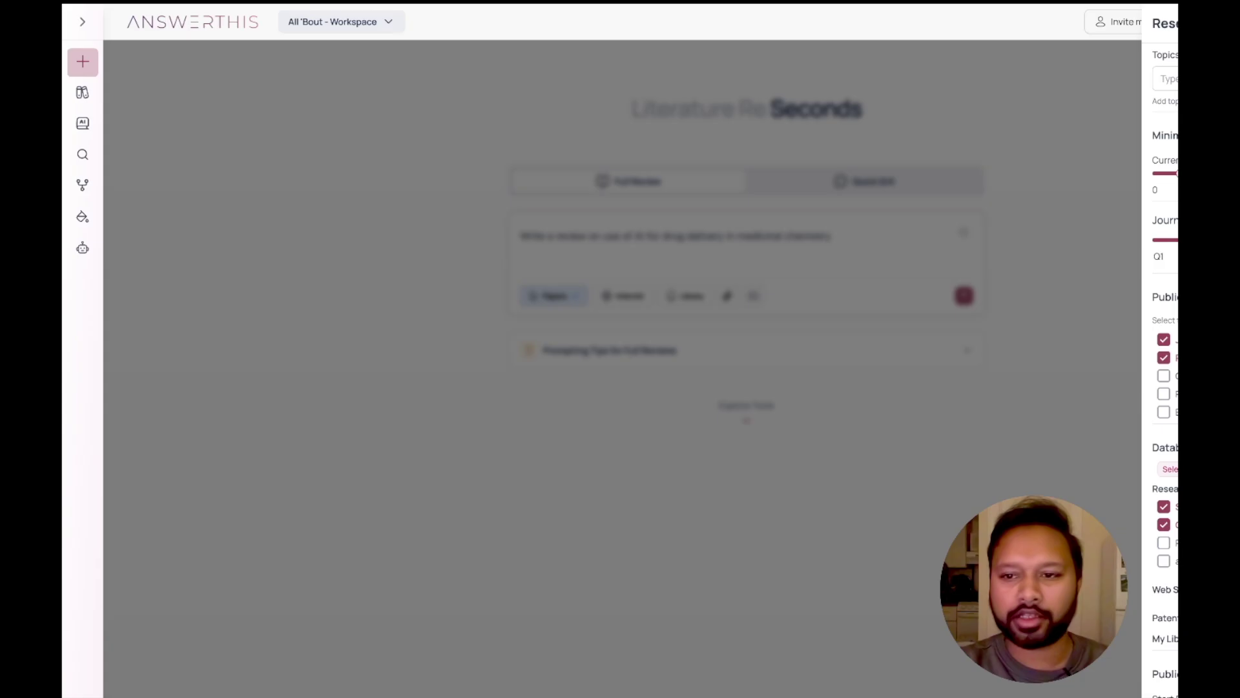
left_click(1163, 394)
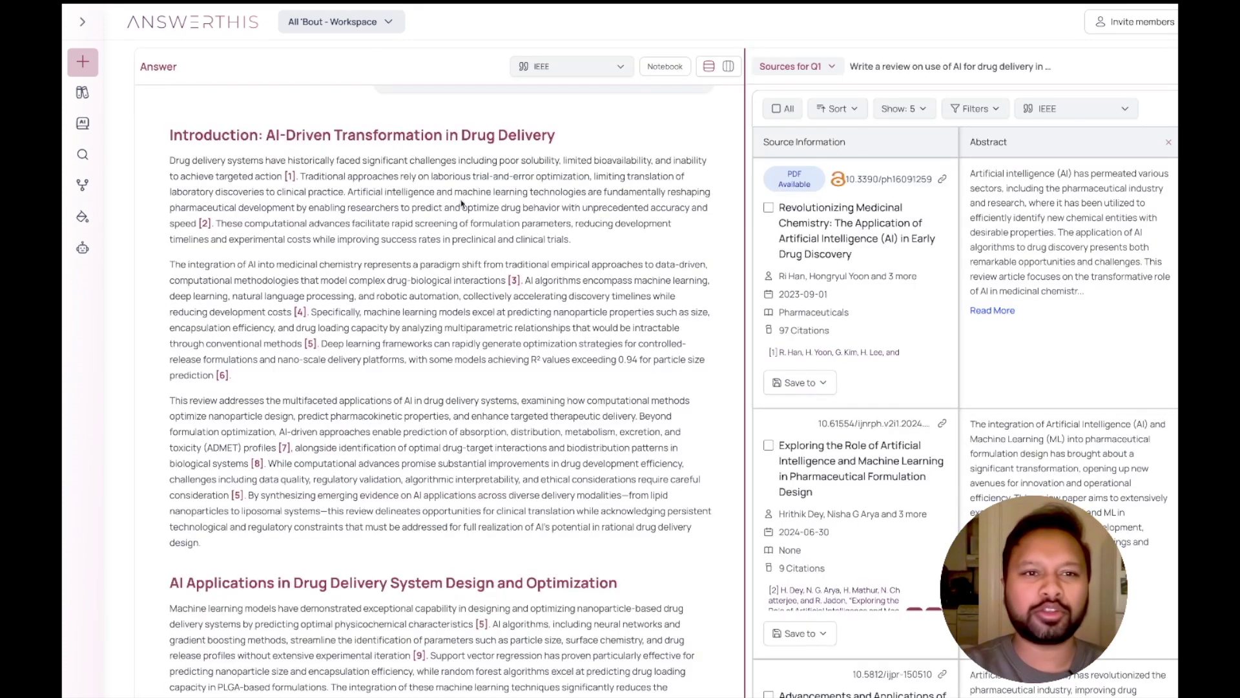
- Scroll through the review to the references, then back up to the Challenges, Limitations heading
scroll(453, 189, "up", 1)
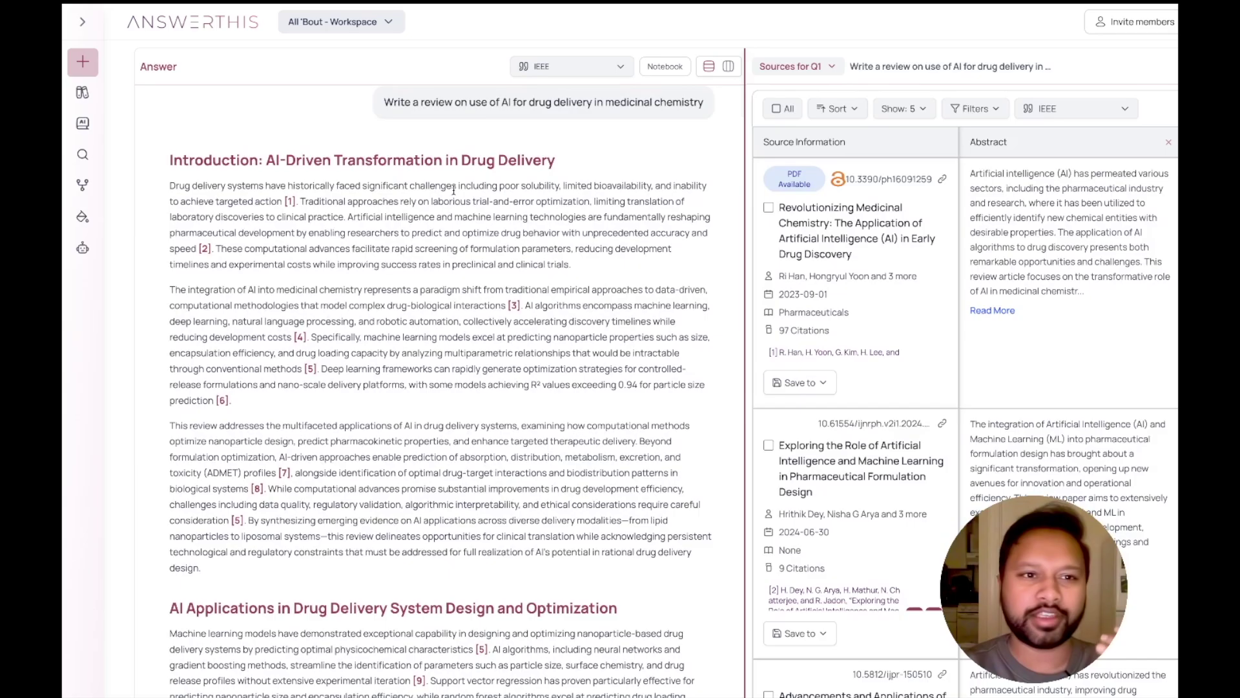
scroll(453, 189, "down", 10)
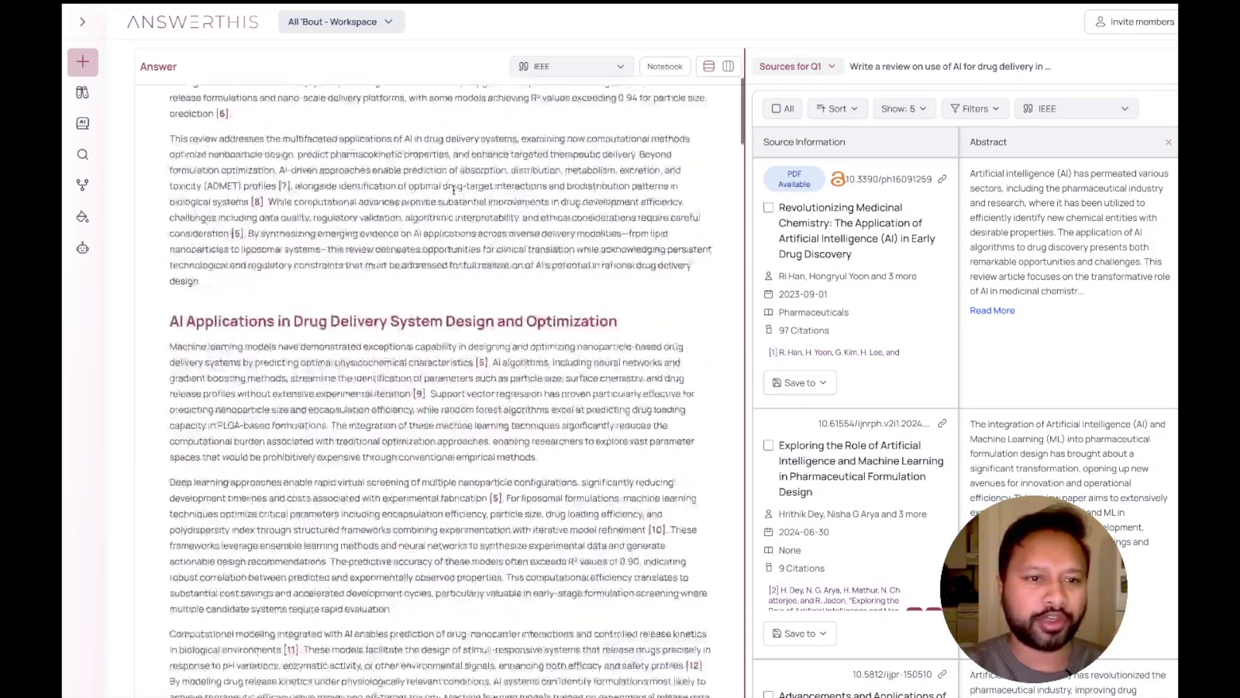
scroll(454, 189, "up", 1)
scroll(453, 189, "down", 1)
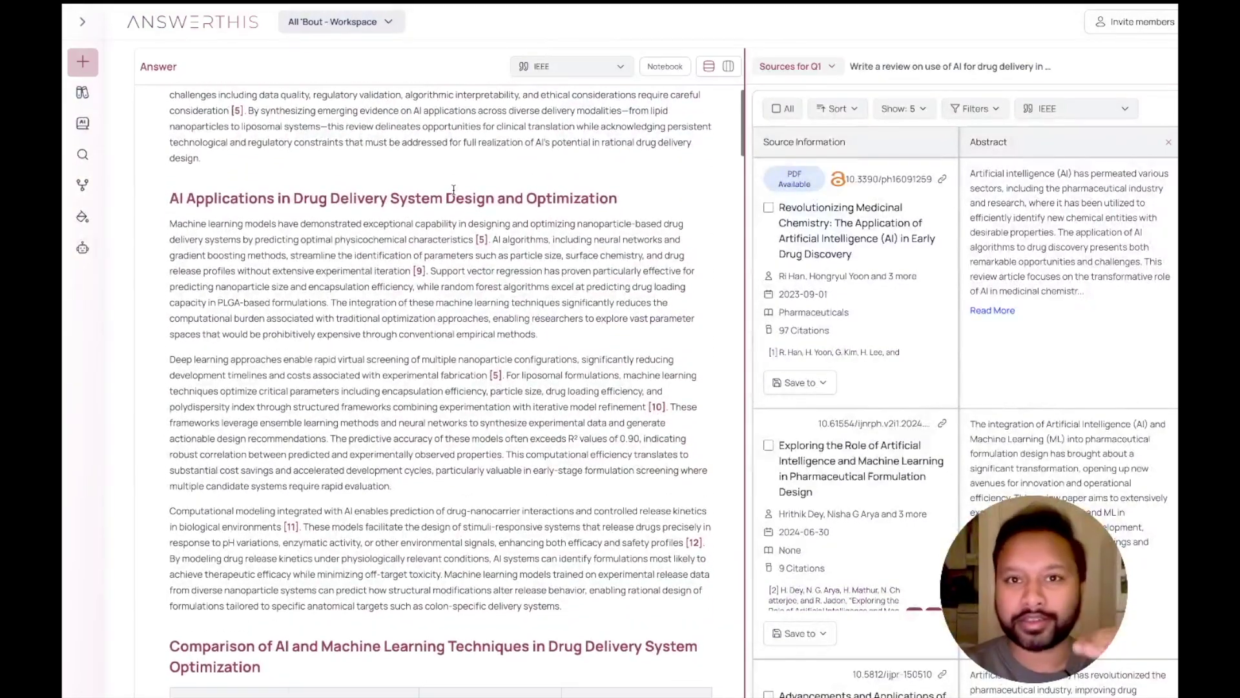
scroll(453, 189, "down", 1)
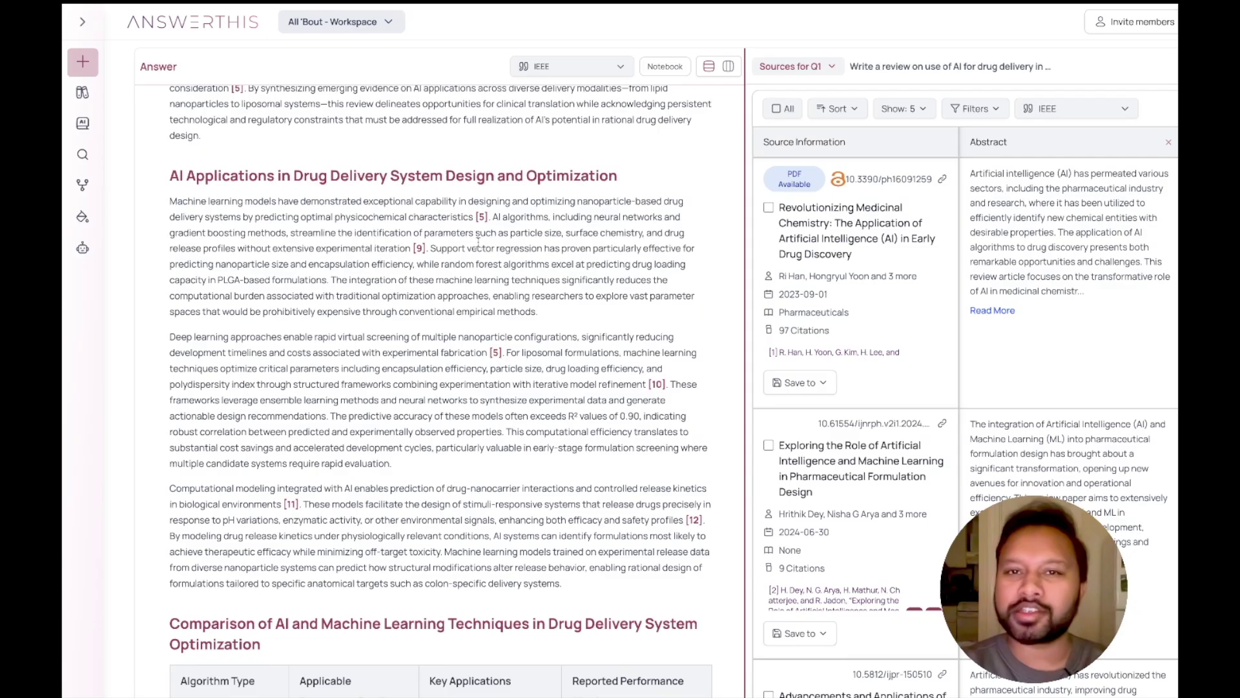
scroll(478, 242, "down", 4)
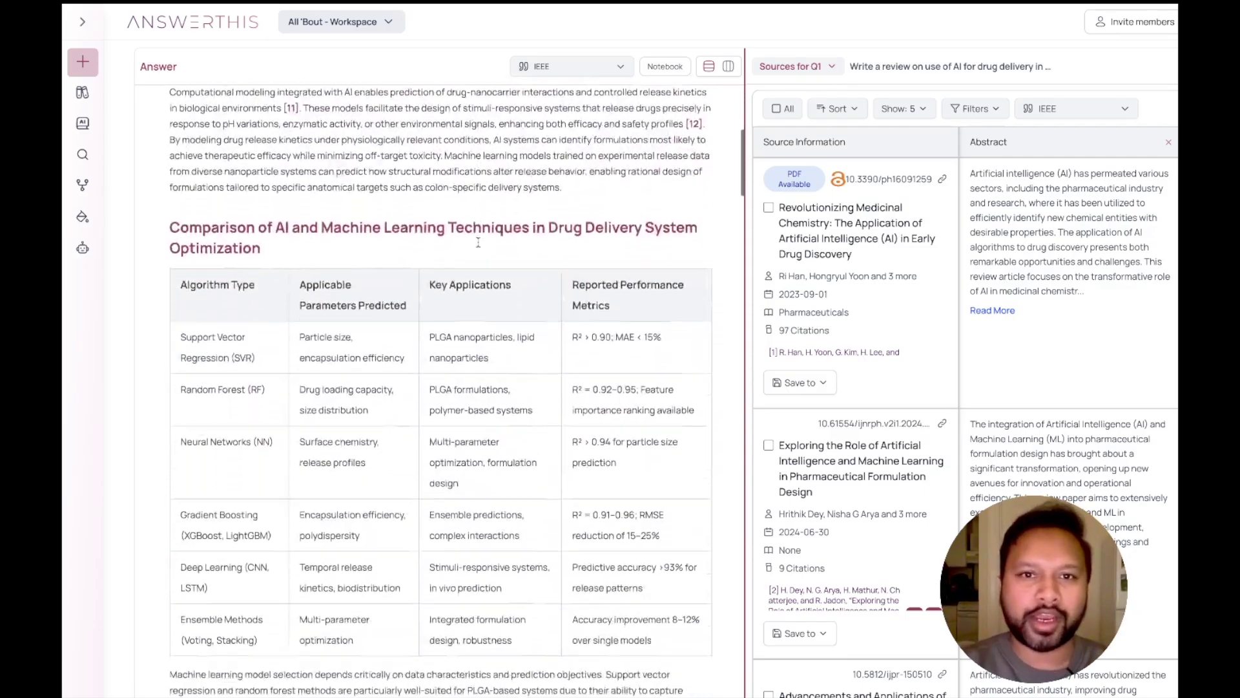
scroll(478, 243, "down", 5)
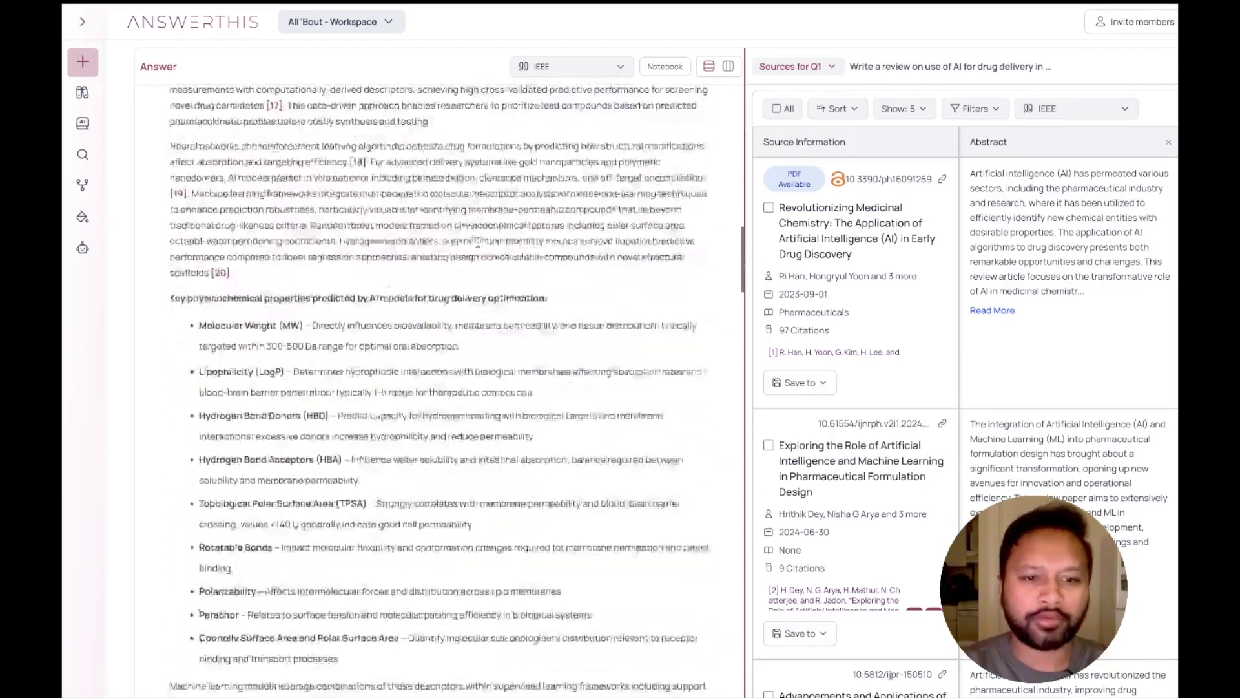
scroll(480, 252, "down", 10)
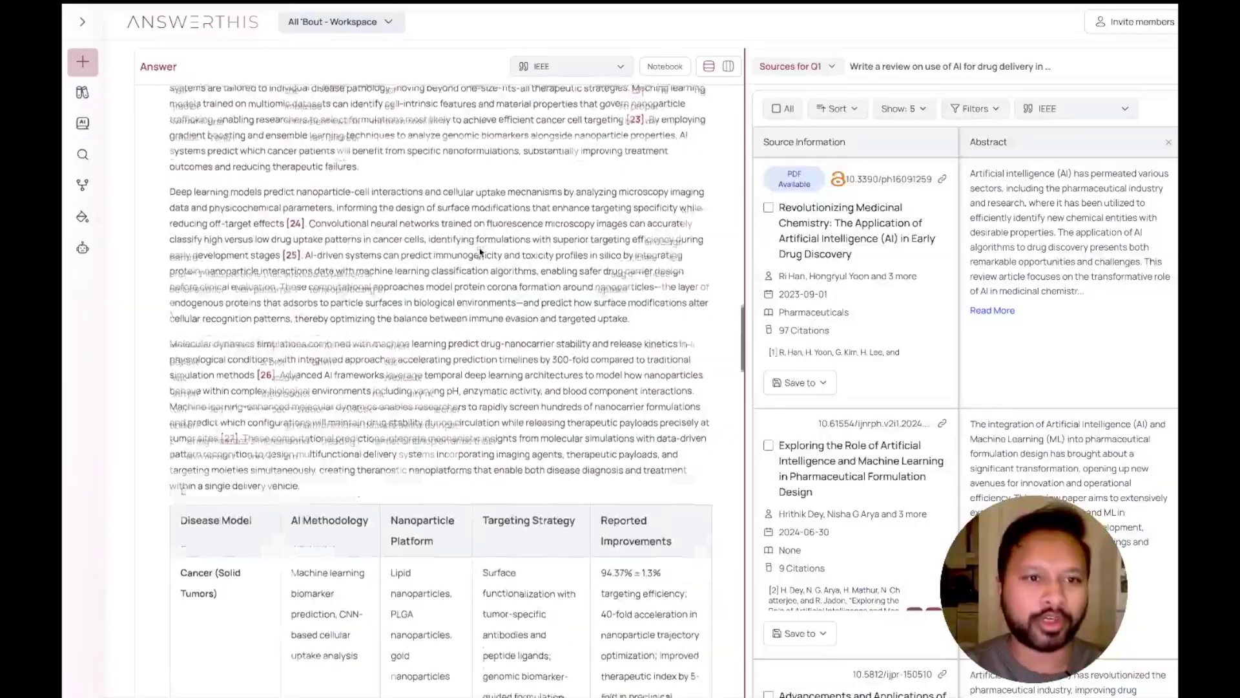
scroll(480, 251, "down", 10)
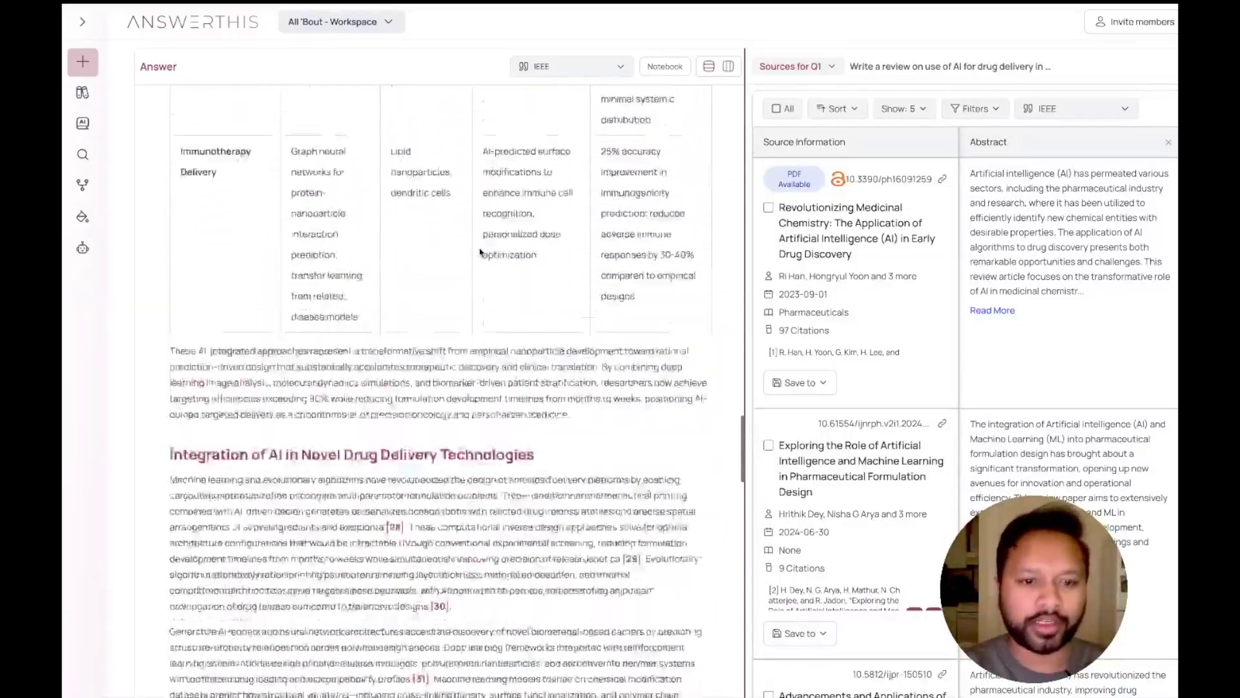
scroll(480, 249, "down", 10)
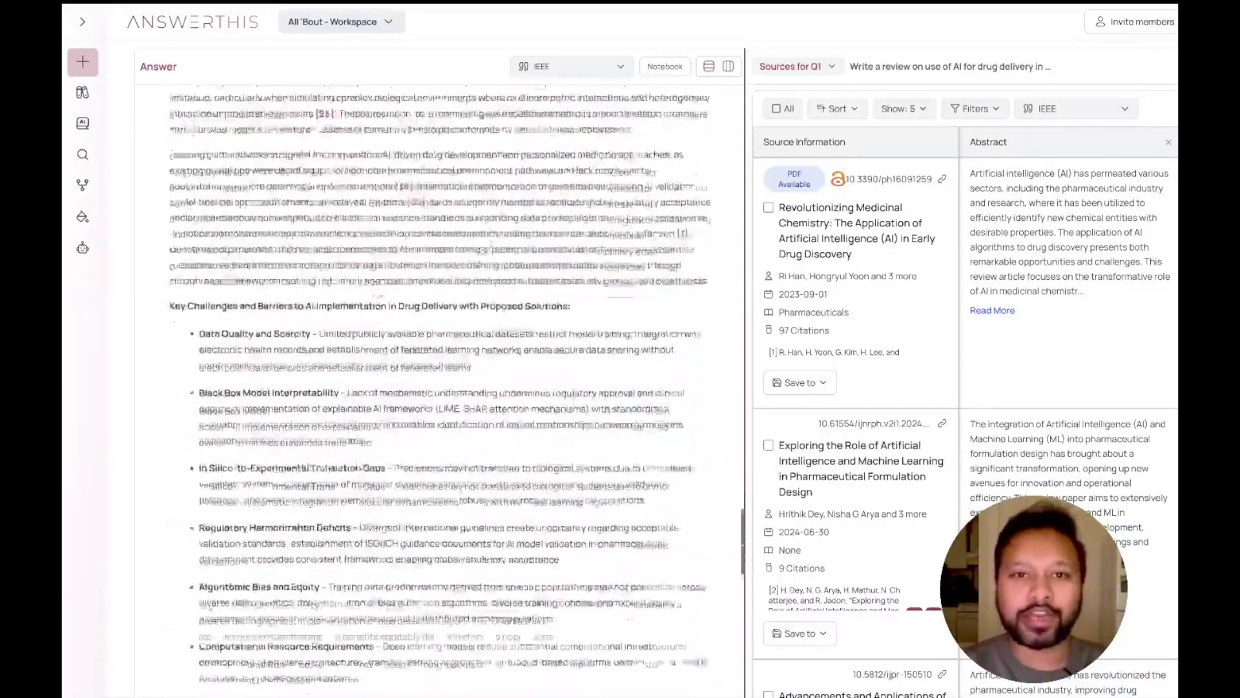
scroll(479, 248, "down", 10)
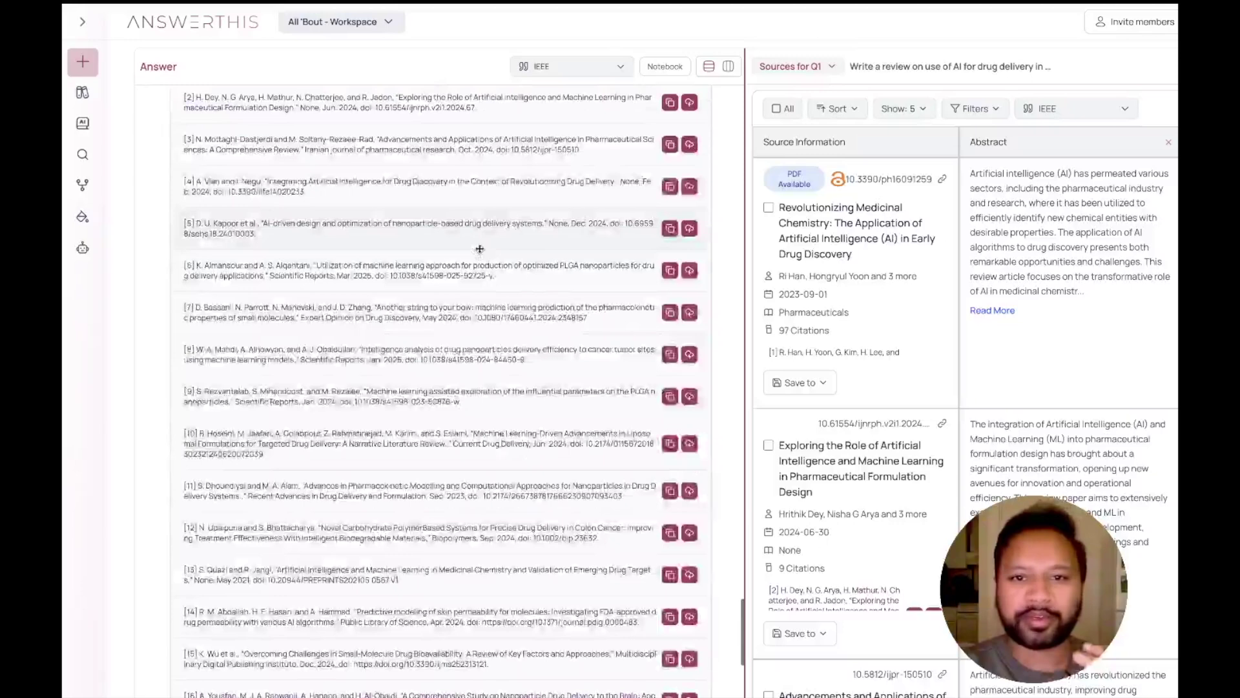
scroll(480, 246, "up", 10)
scroll(479, 250, "up", 10)
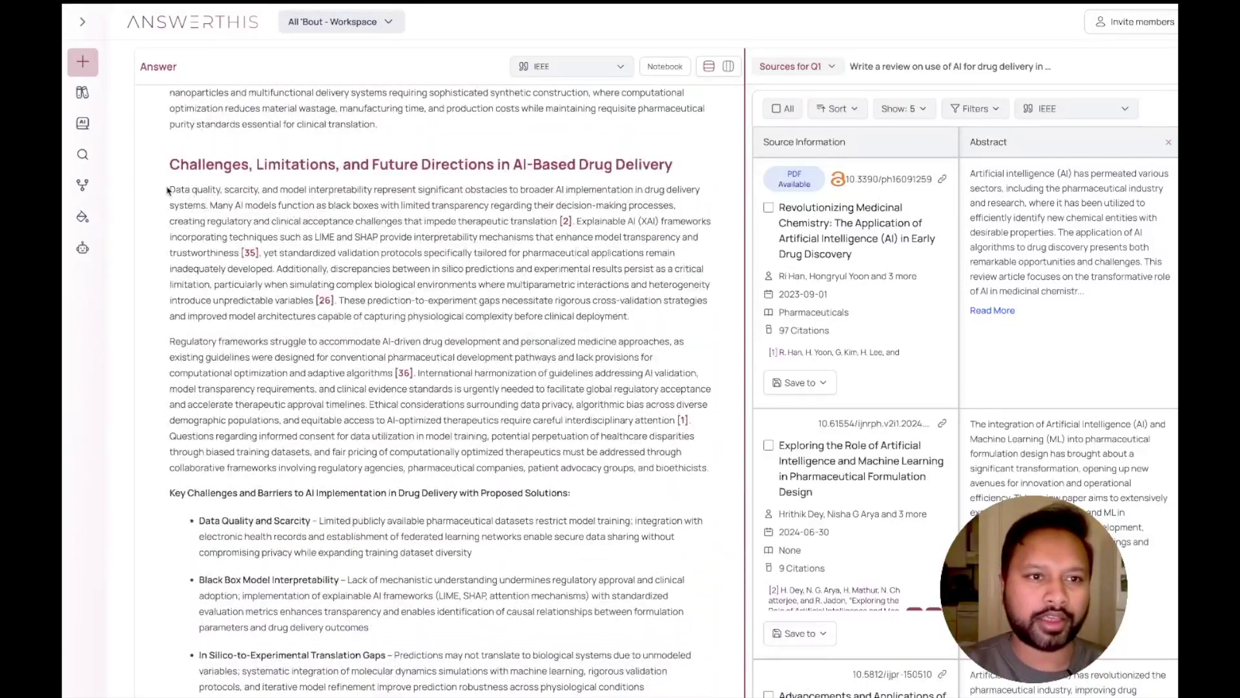
- Select the first two Challenges paragraphs and add them to the 'Test' notebook
left_click_drag(169, 190, 706, 468)
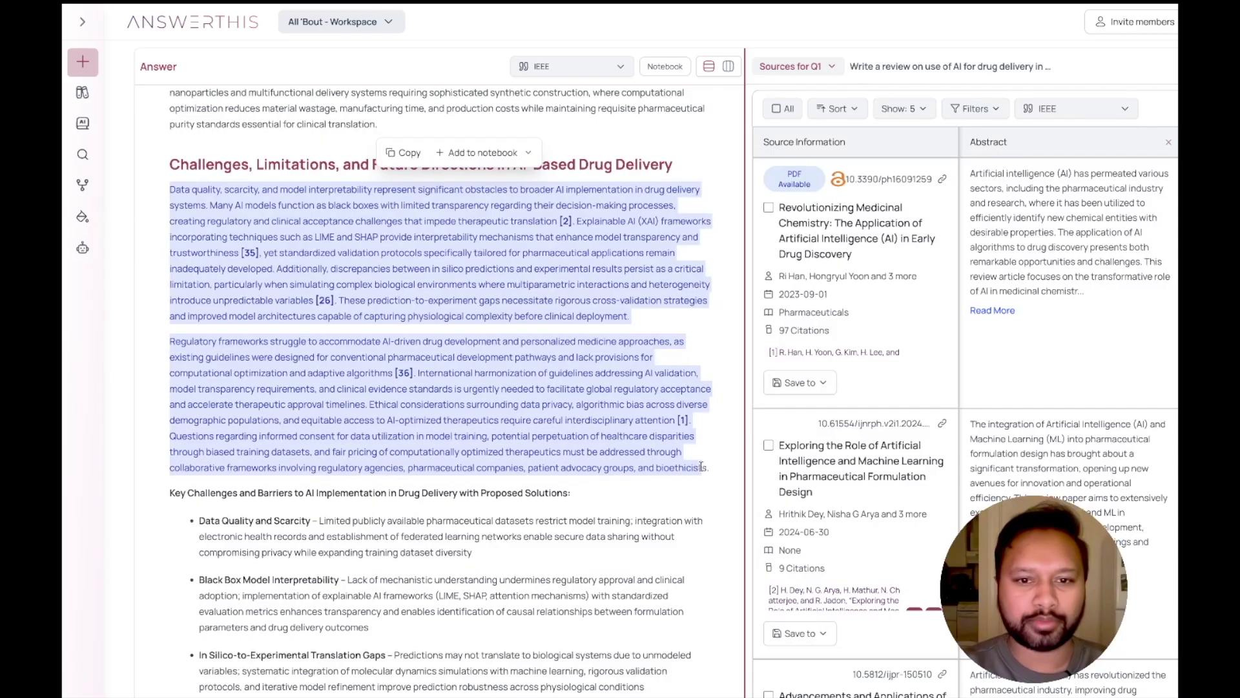
left_click(465, 154)
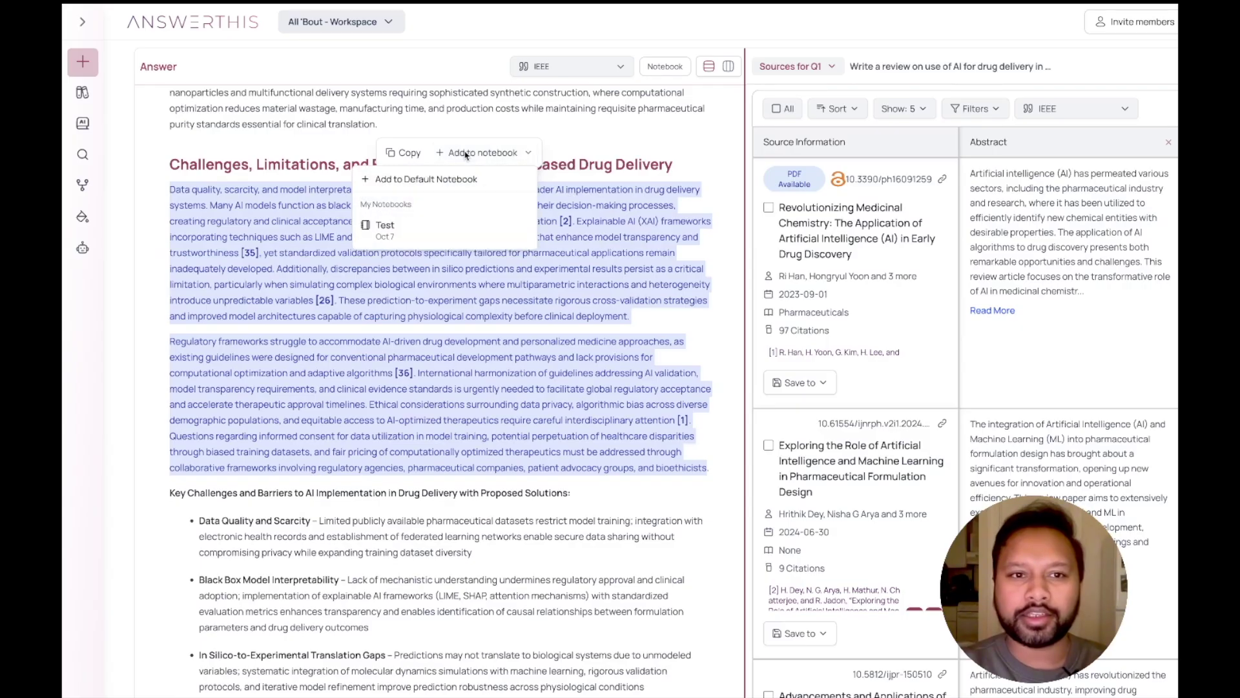
left_click(418, 238)
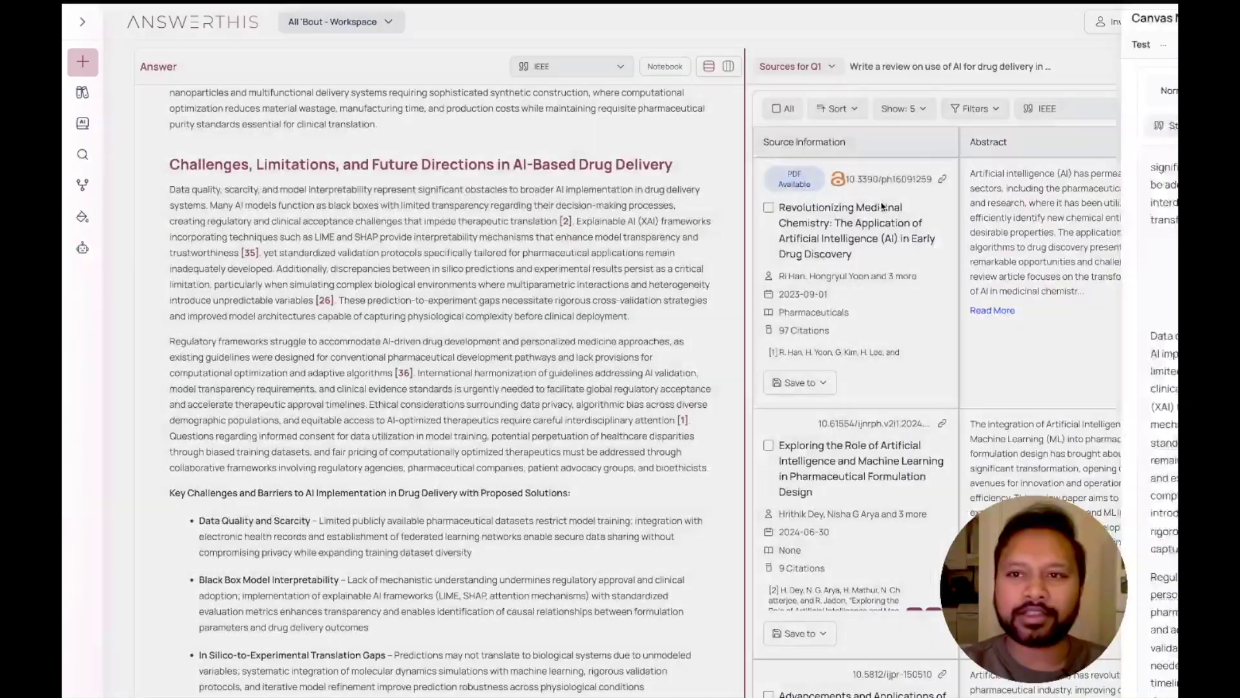
- Close the Test notebook panel to return to the review and its sources
left_click(882, 205)
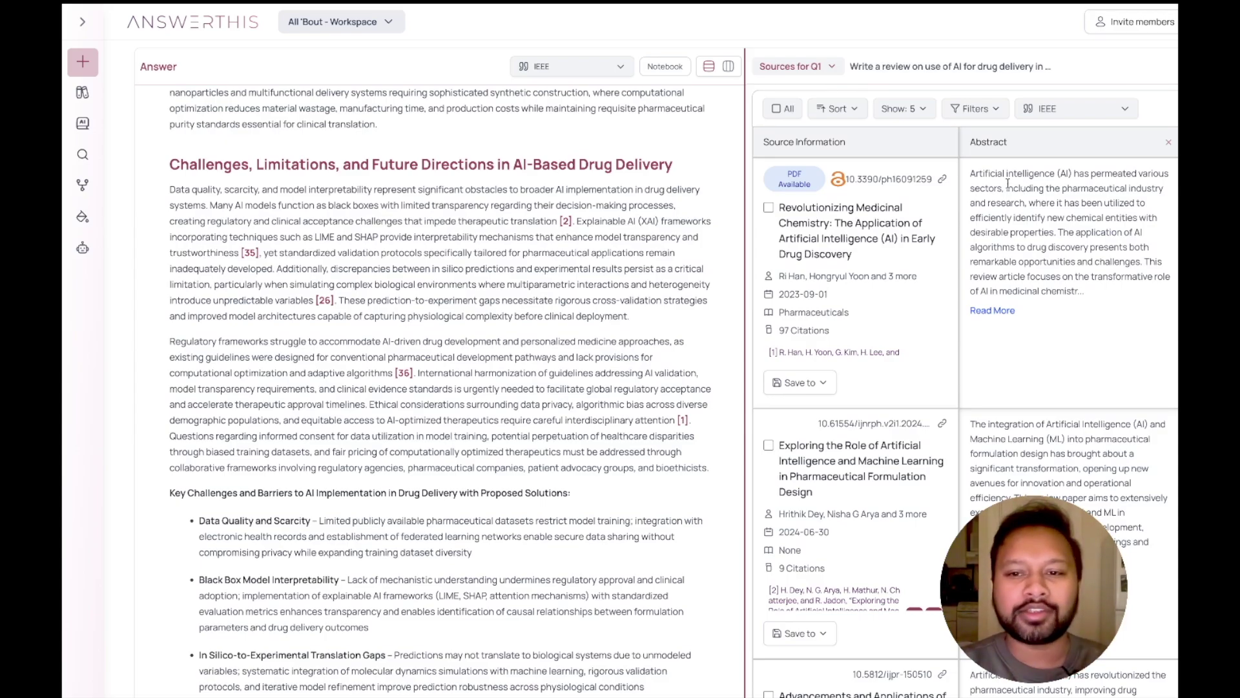
- Scroll the Sources panel to papers 4 and 5 and the 49-paper, 10-page footer
scroll(1007, 184, "down", 1)
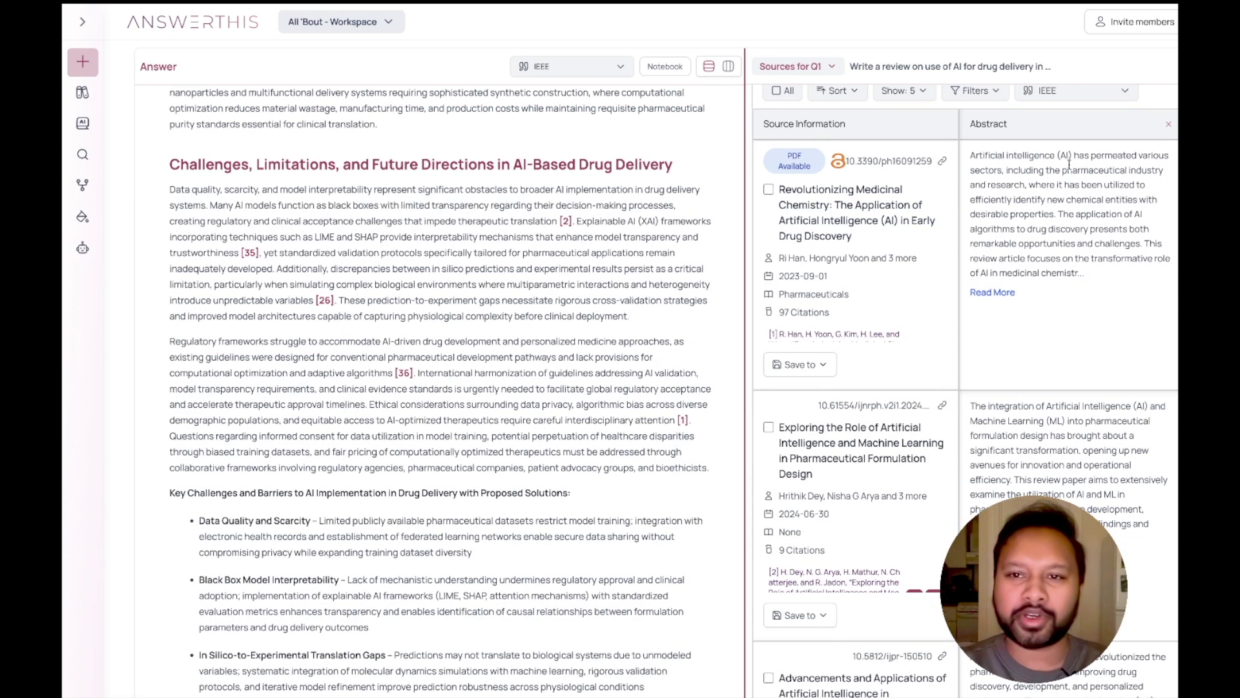
scroll(1066, 291, "down", 10)
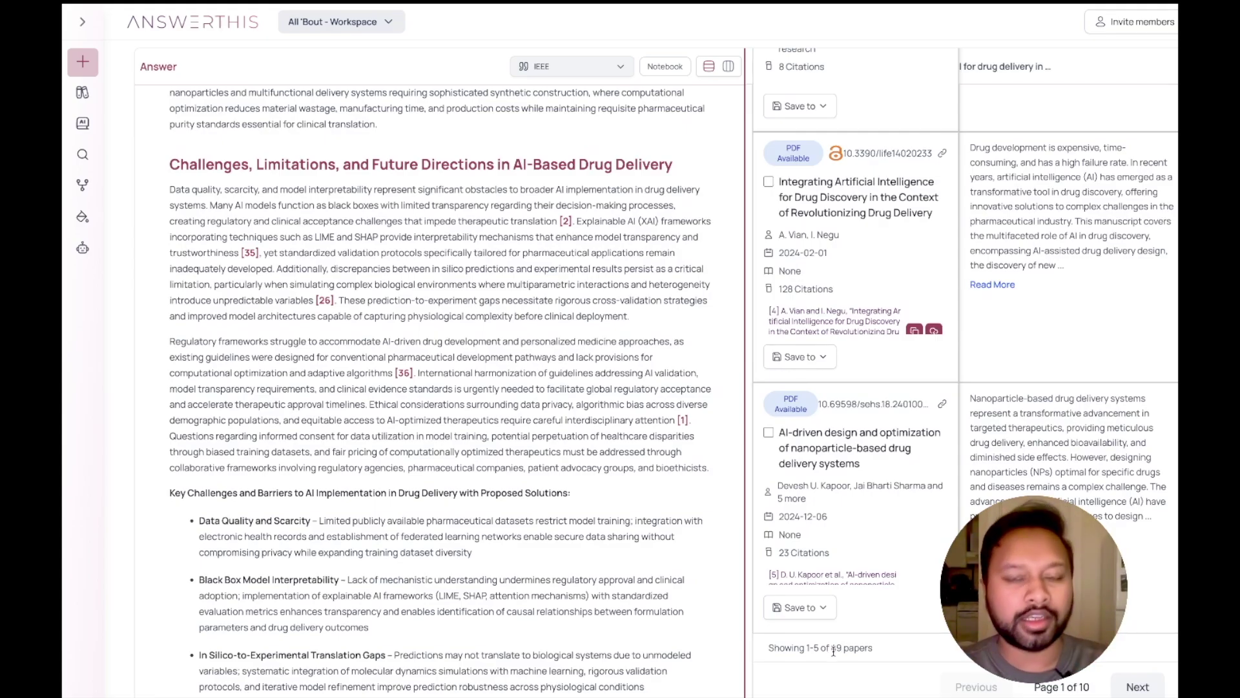
- Return to the top of the review, add an empty default notebook, and close it
scroll(406, 344, "up", 15)
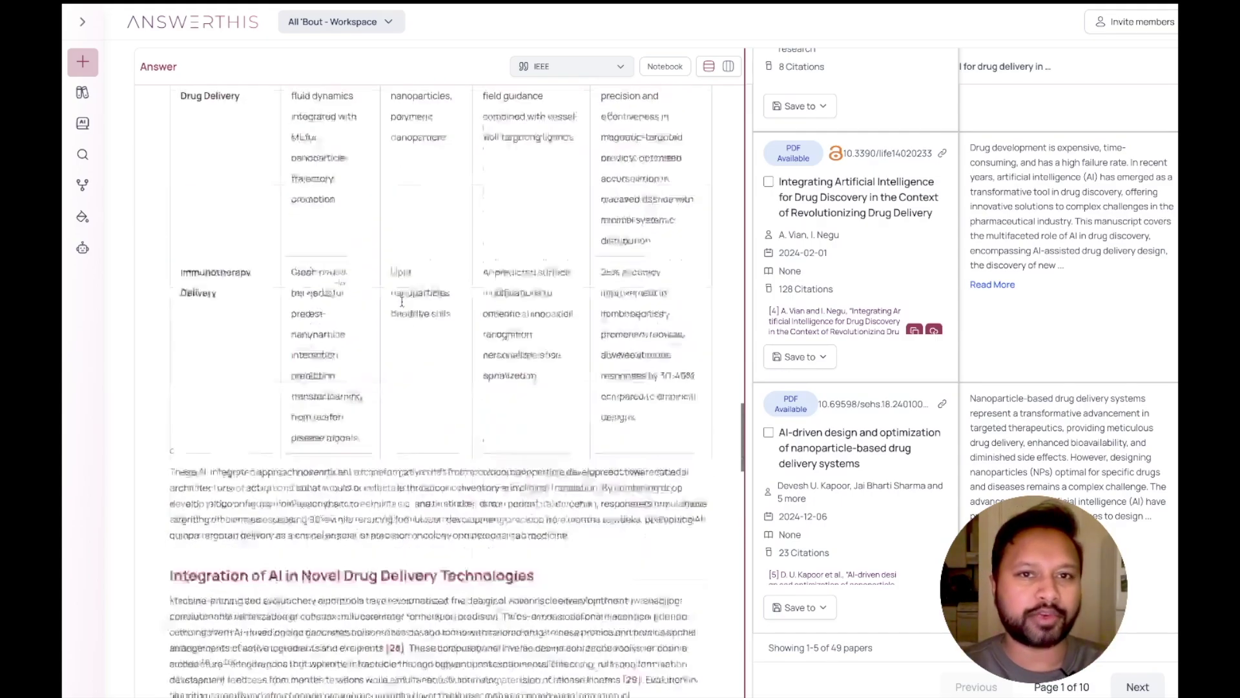
scroll(402, 302, "up", 8)
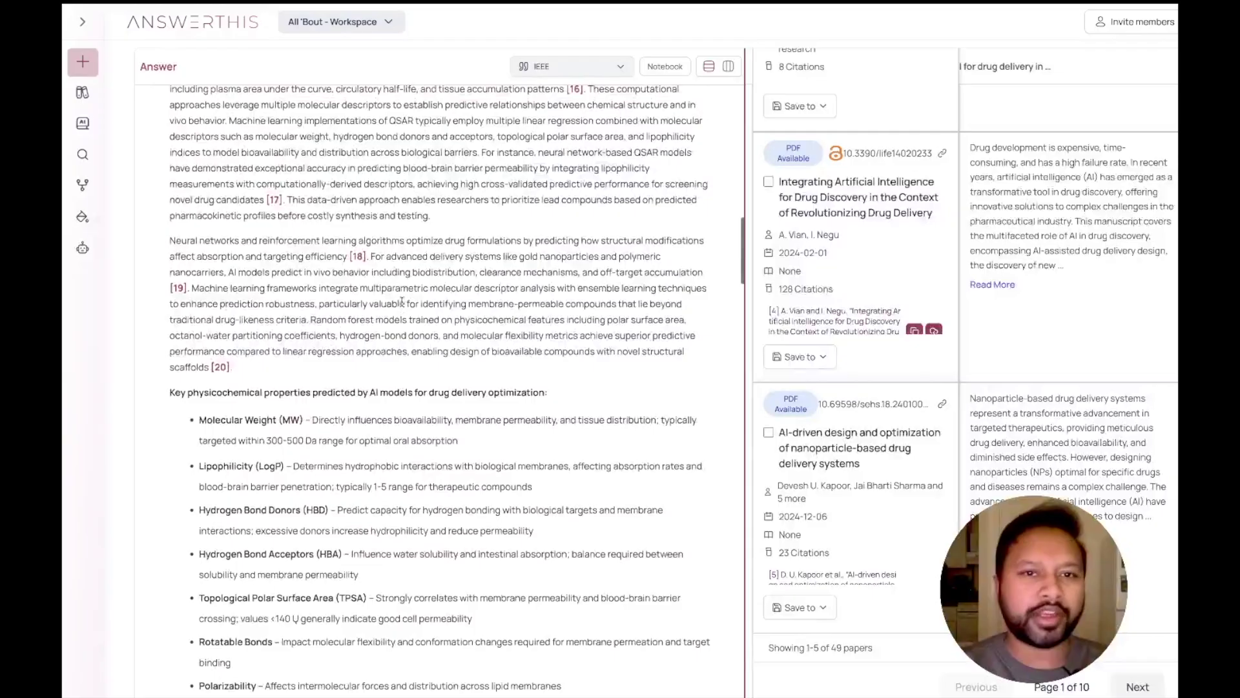
scroll(395, 328, "up", 10)
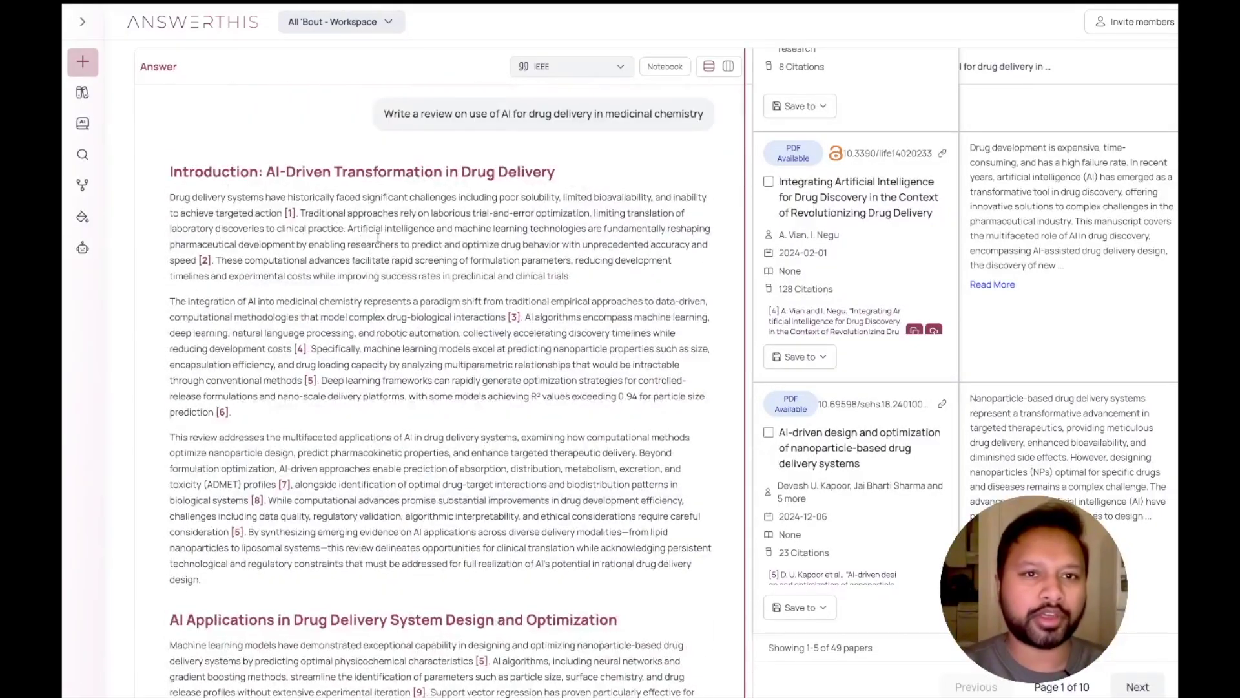
left_click(658, 68)
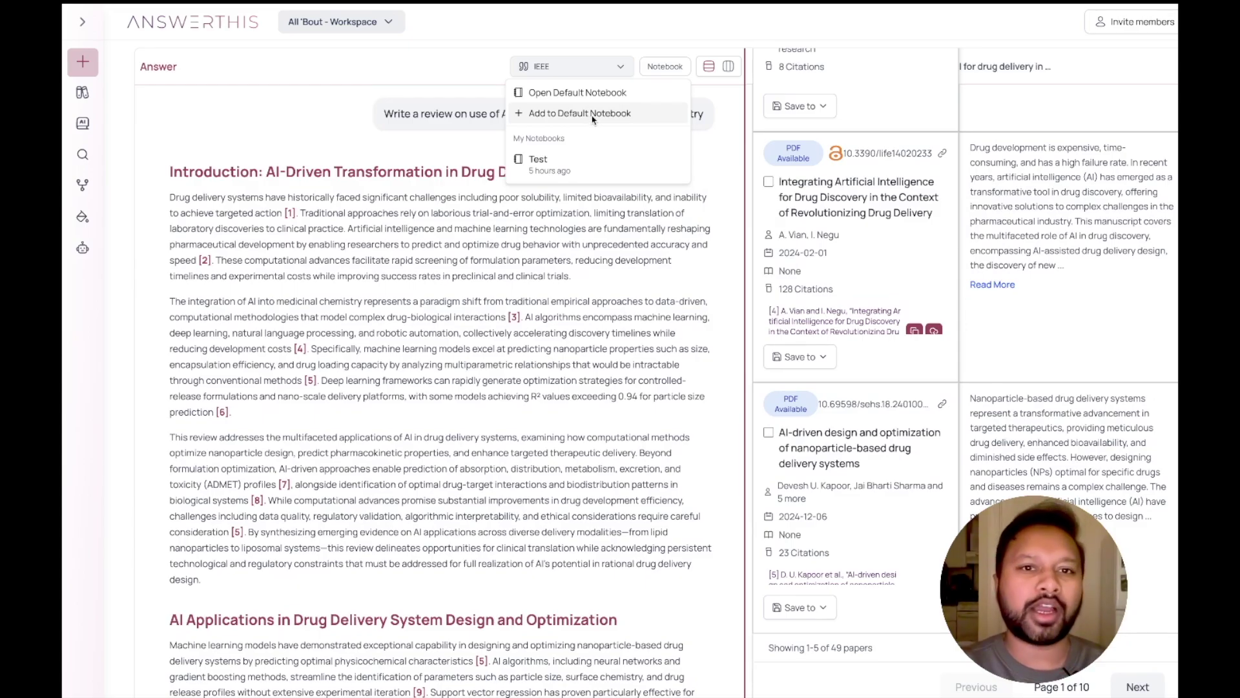
left_click(596, 94)
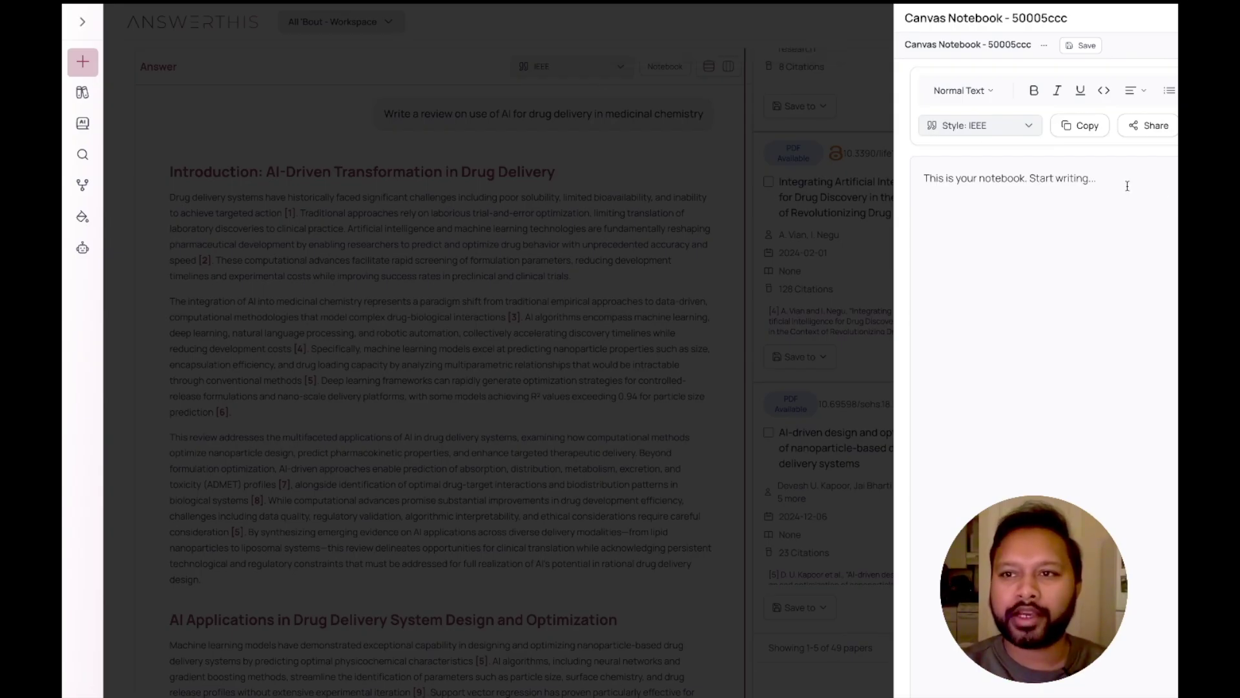
left_click(359, 230)
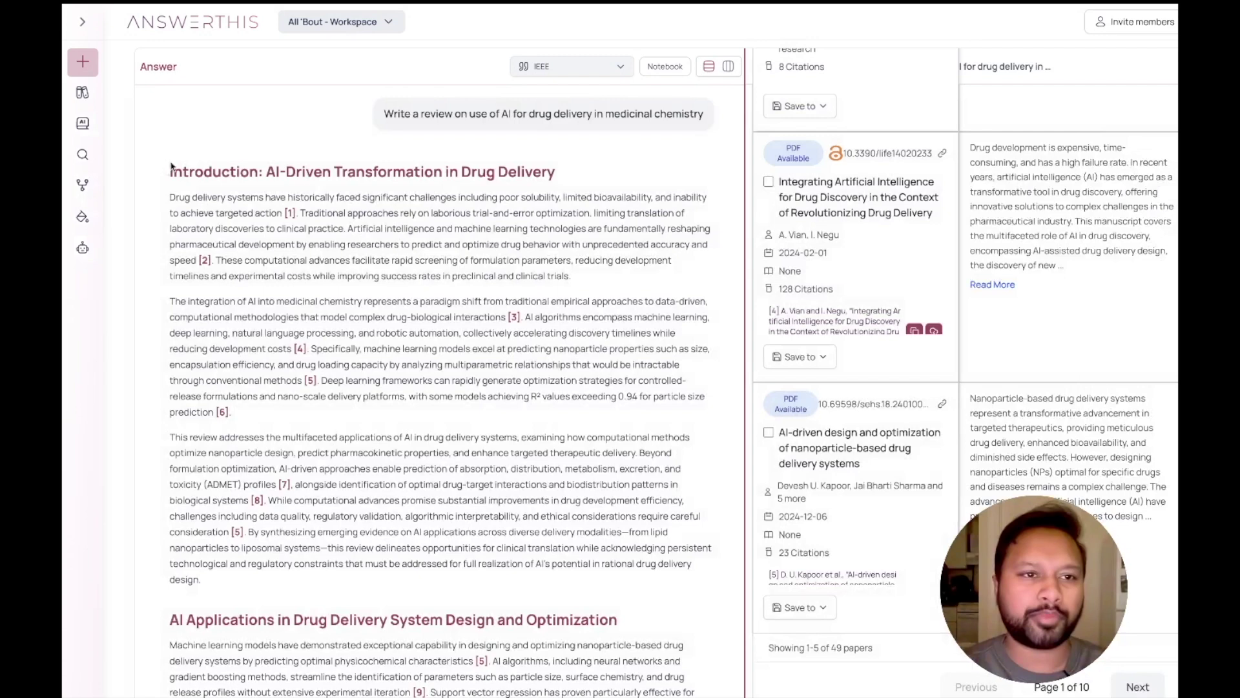
- Select the review from the Introduction heading to the final paragraph and add it to the Canvas Notebook
left_click_drag(170, 170, 710, 691)
scroll(439, 388, "down", 20)
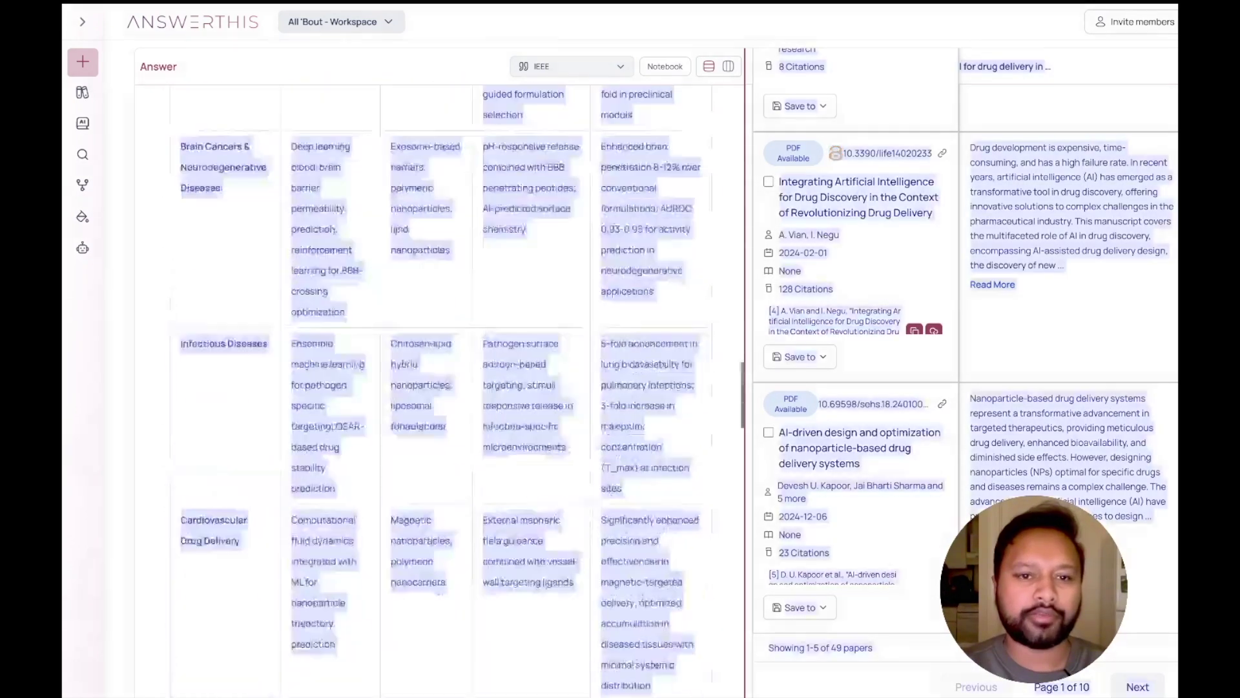
left_click_drag(900, 25, 682, 398)
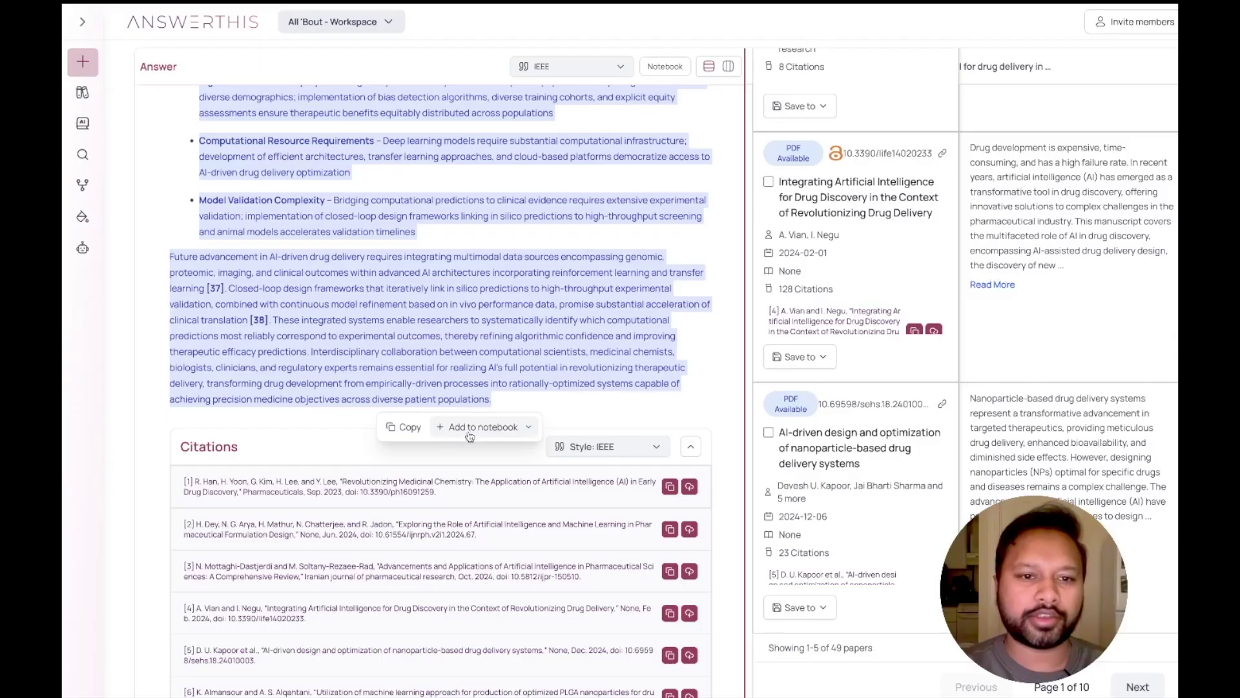
left_click(508, 429)
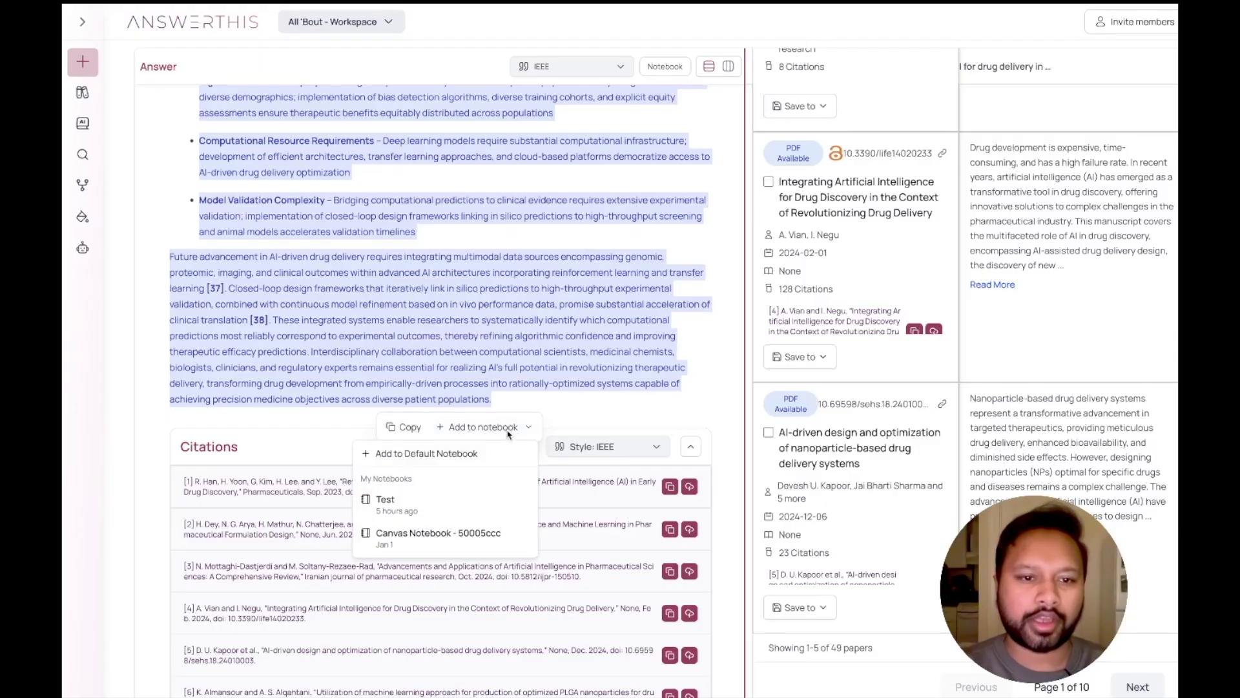
left_click(462, 540)
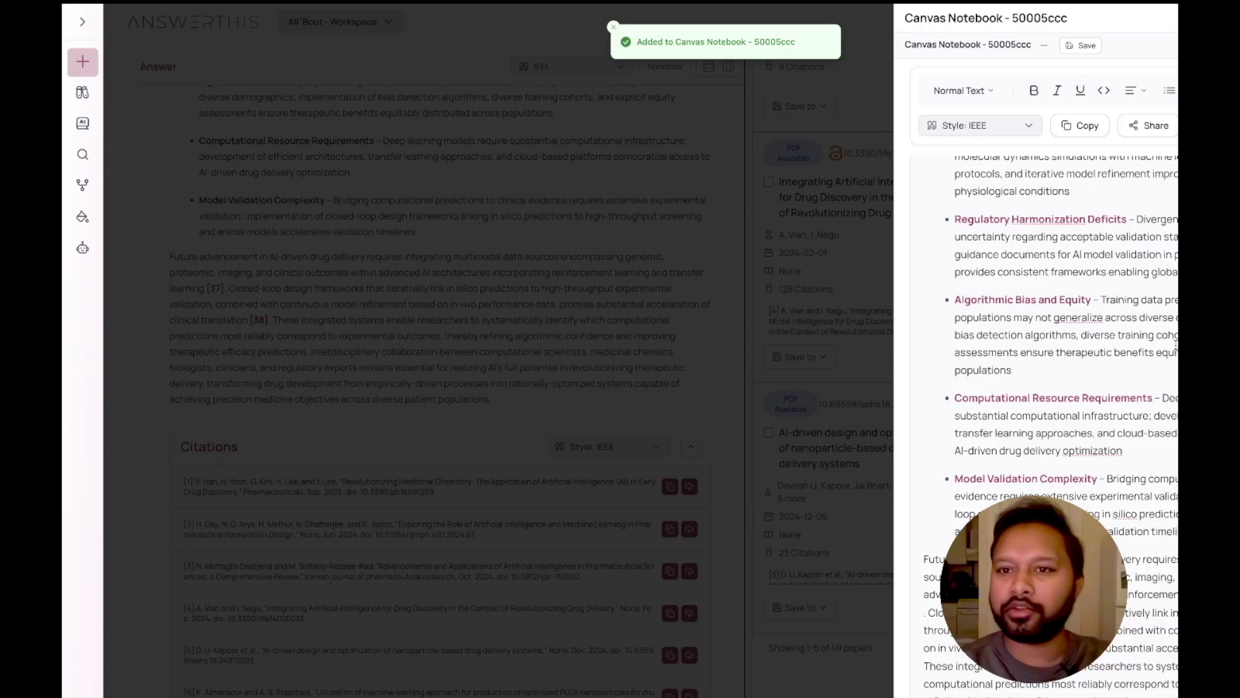
- Scroll through the Canvas Notebook's copied review, back to its 'Introduction: AI-Driven Transformation' section
scroll(1168, 352, "up", 10)
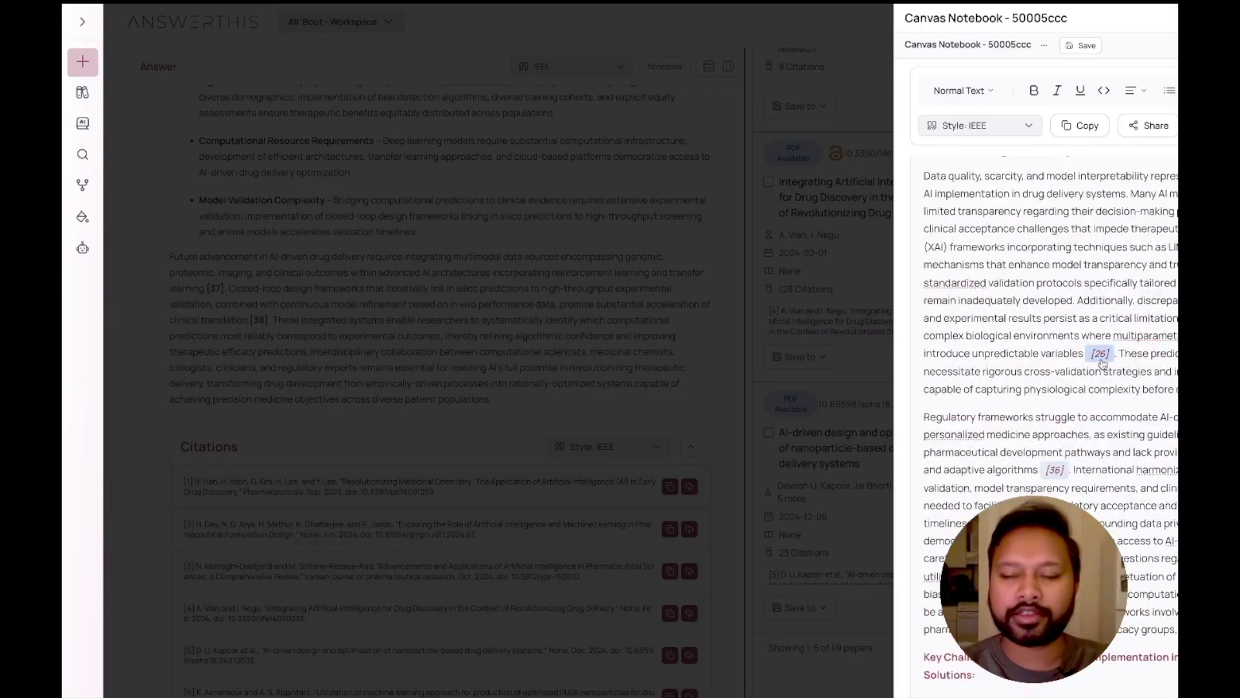
mouse_move(1103, 363)
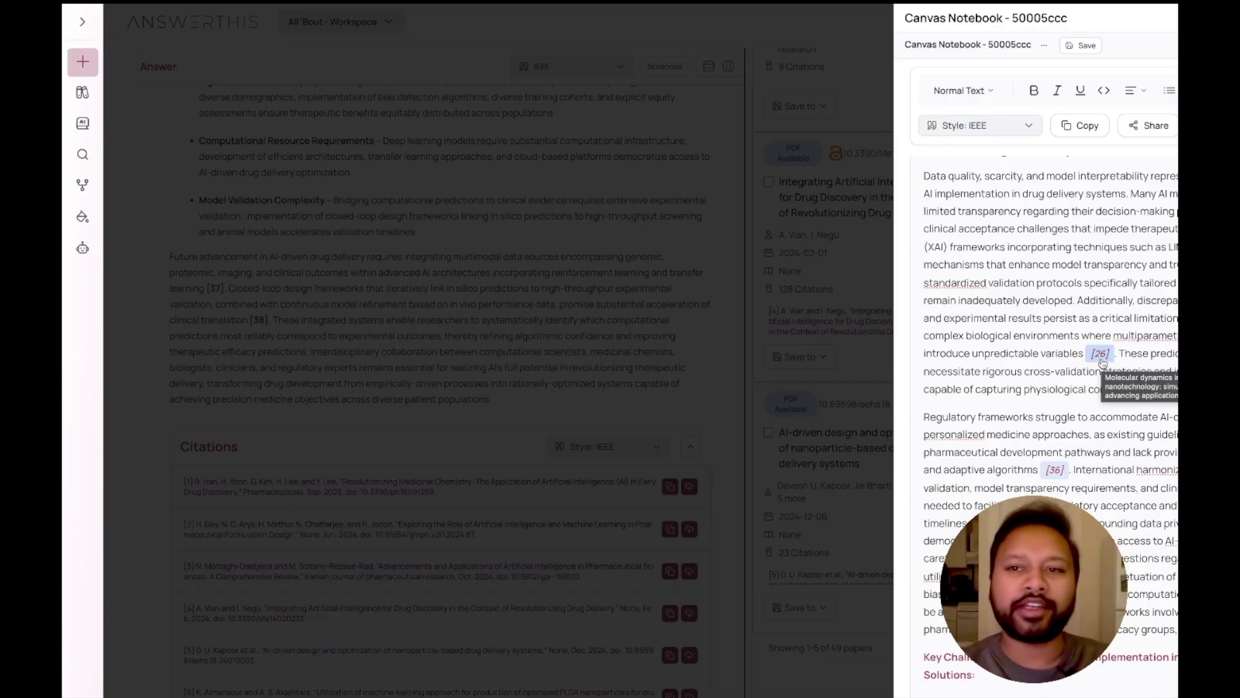
scroll(1103, 362, "up", 15)
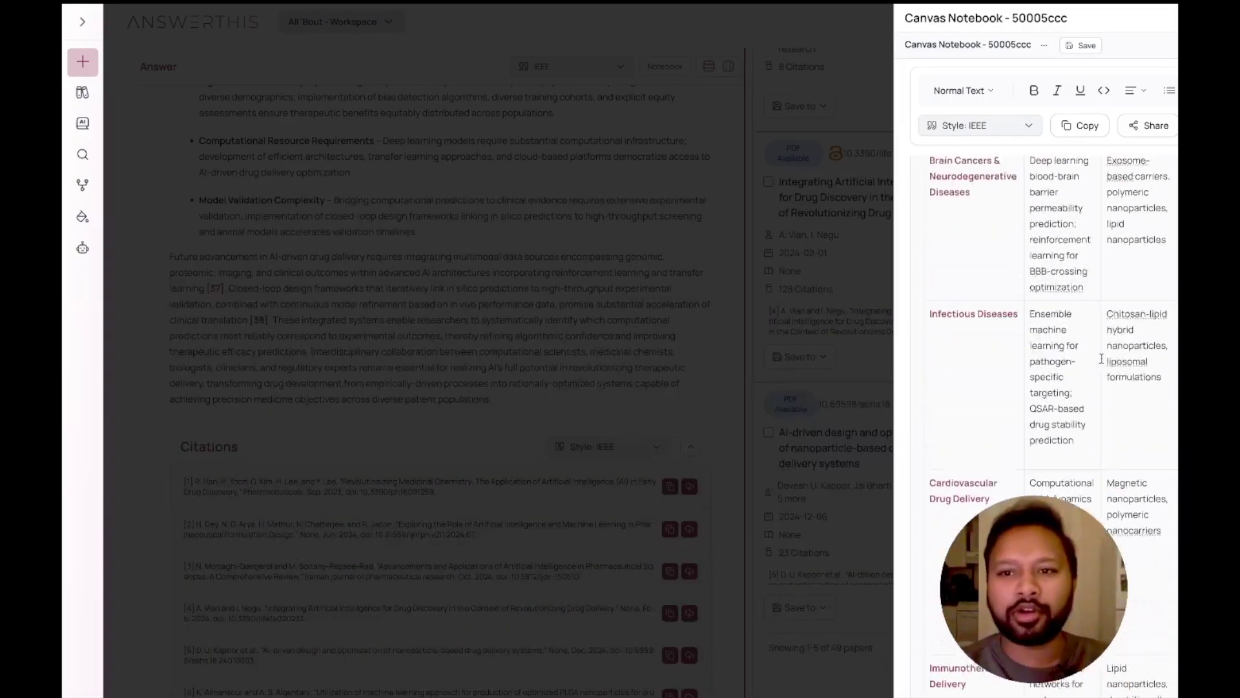
scroll(1102, 359, "up", 15)
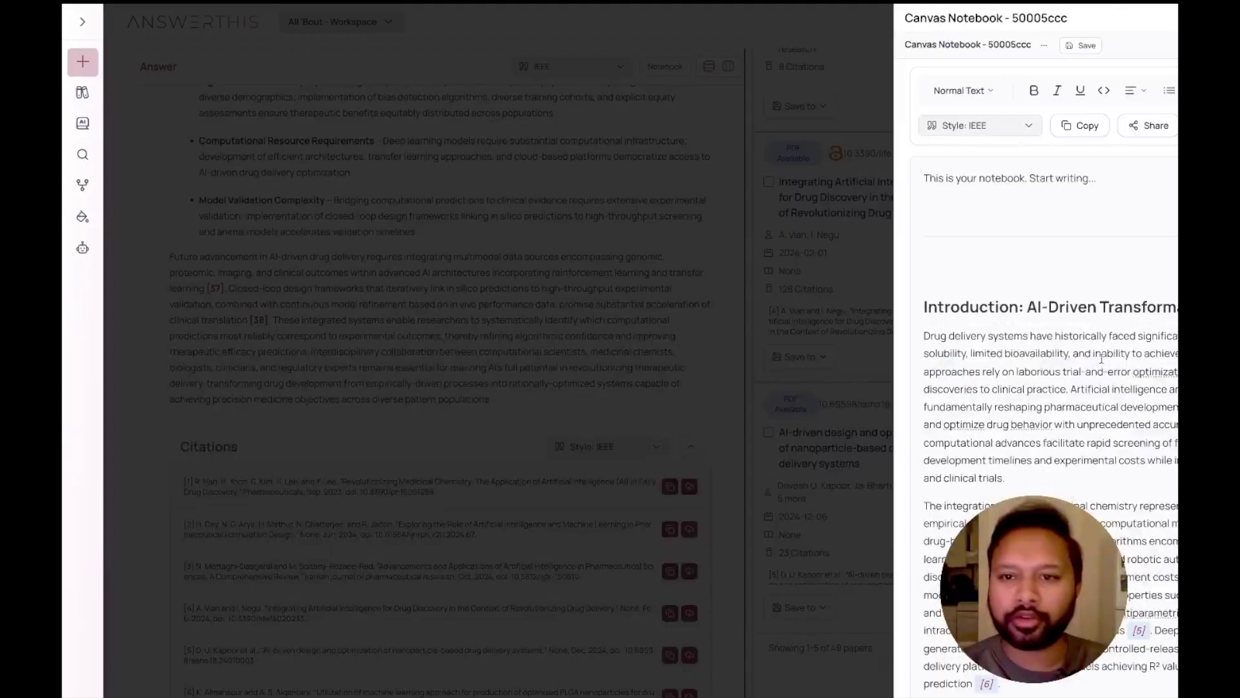
scroll(1102, 360, "down", 7)
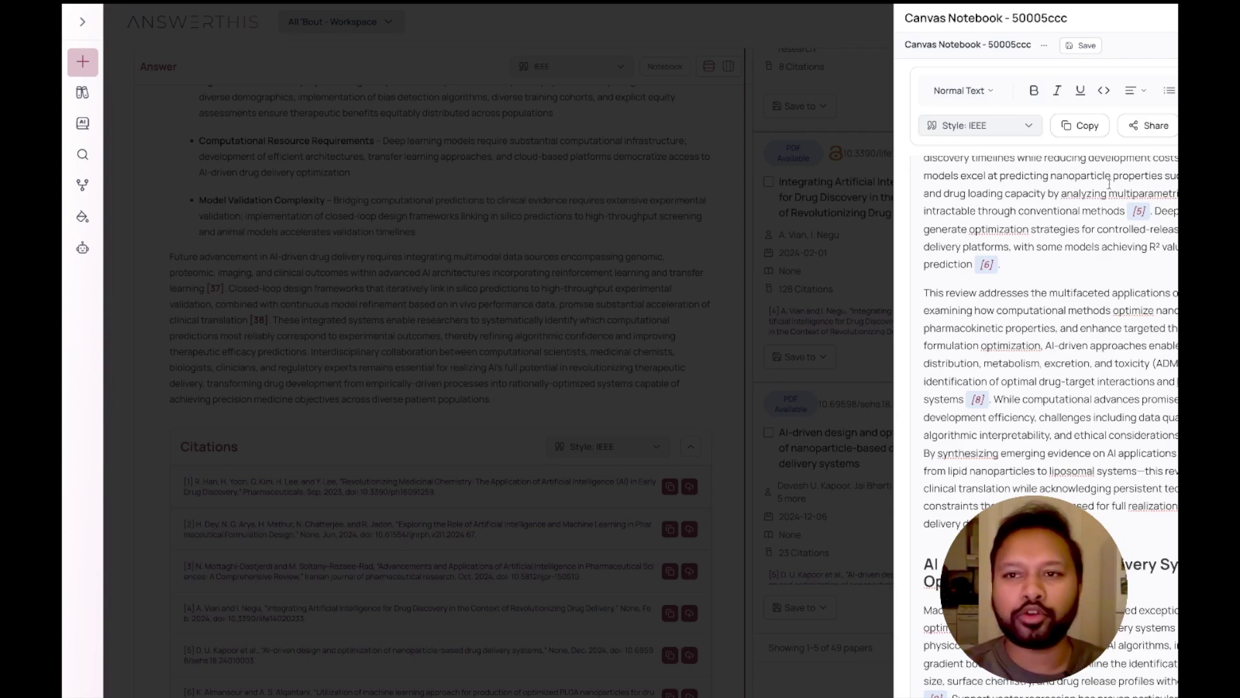
- Open the notebook's Share dialog, then close it without inviting anyone
left_click(1145, 127)
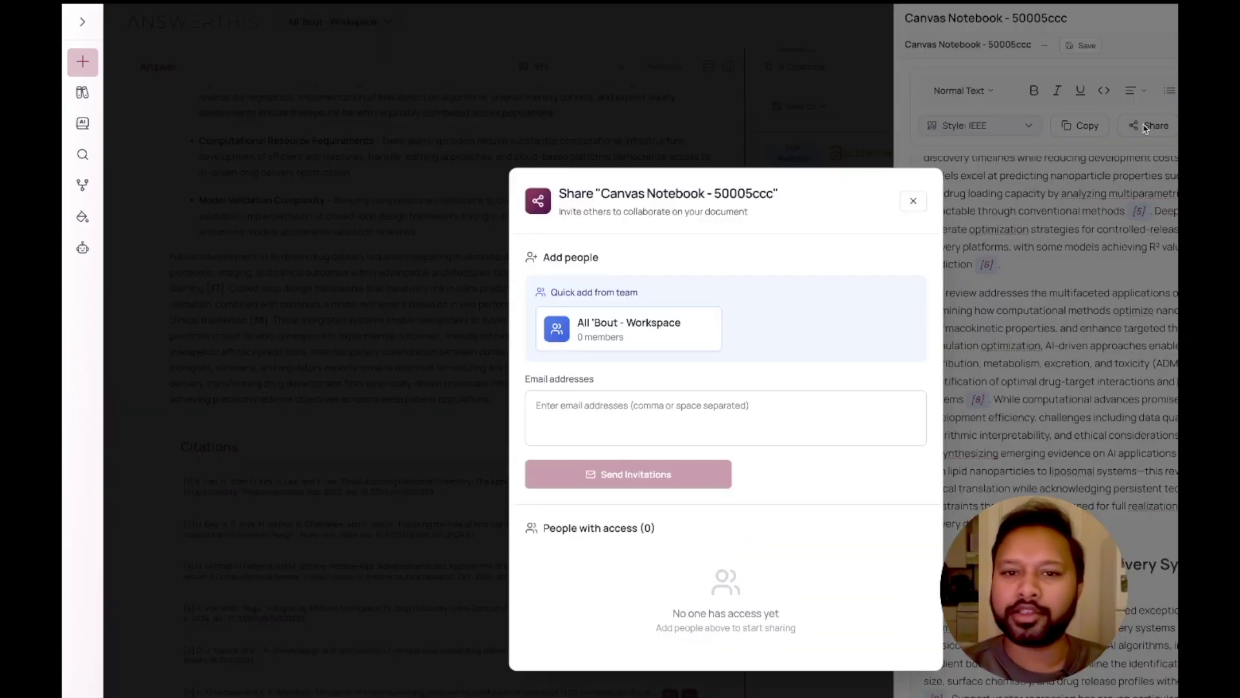
left_click(620, 403)
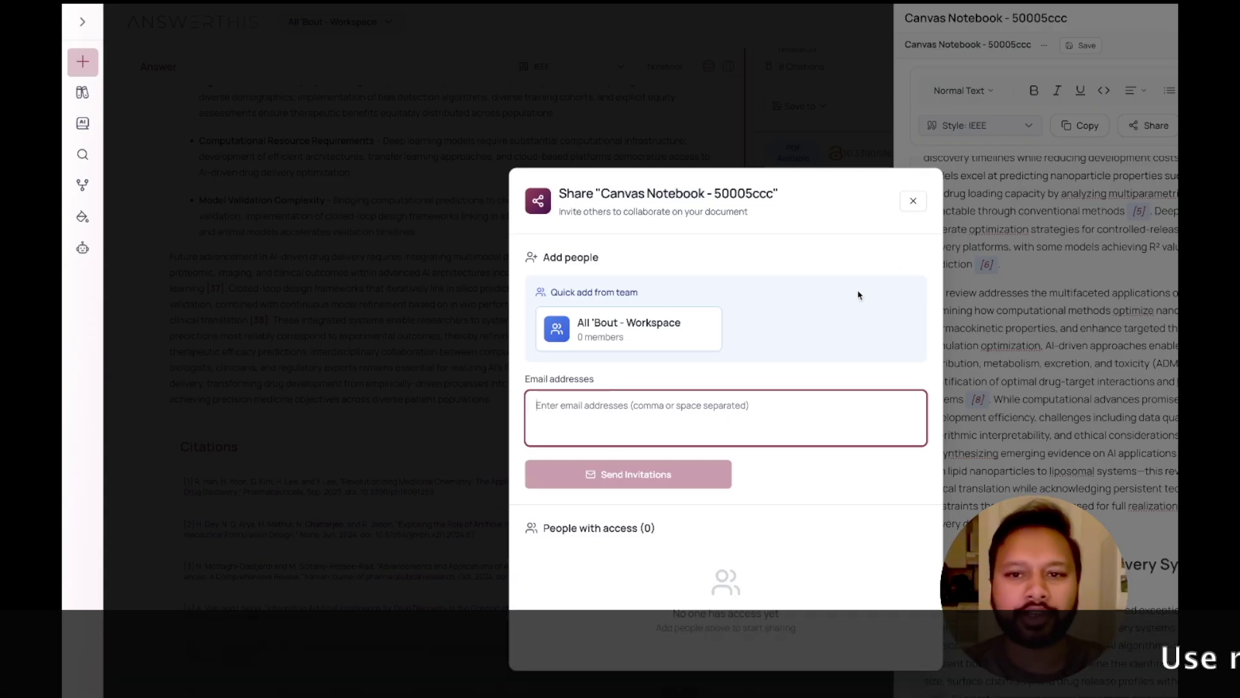
left_click(913, 200)
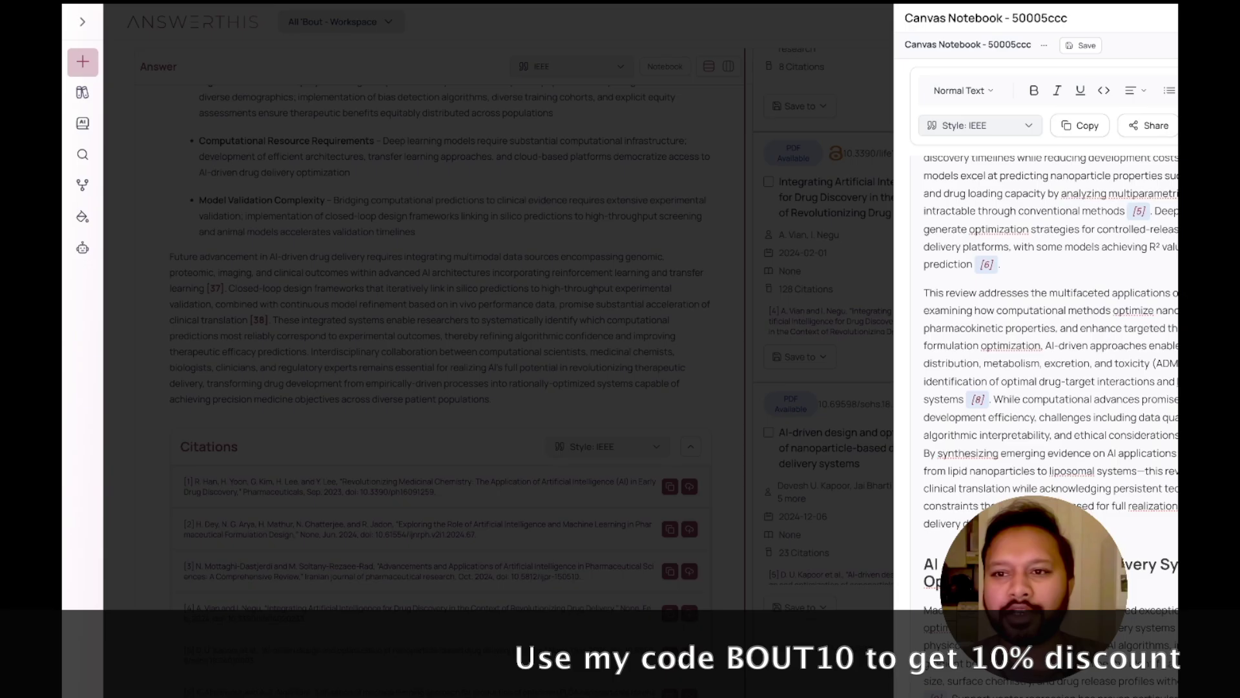
scroll(1175, 279, "down", 10)
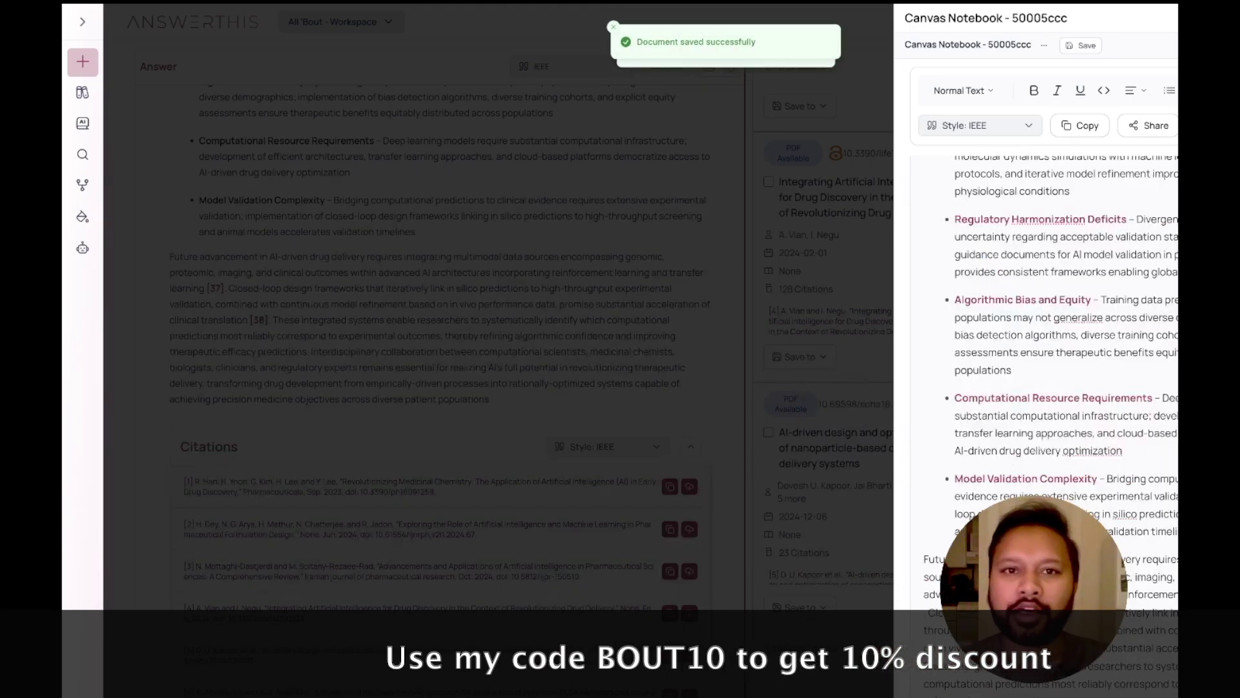
scroll(1175, 279, "up", 10)
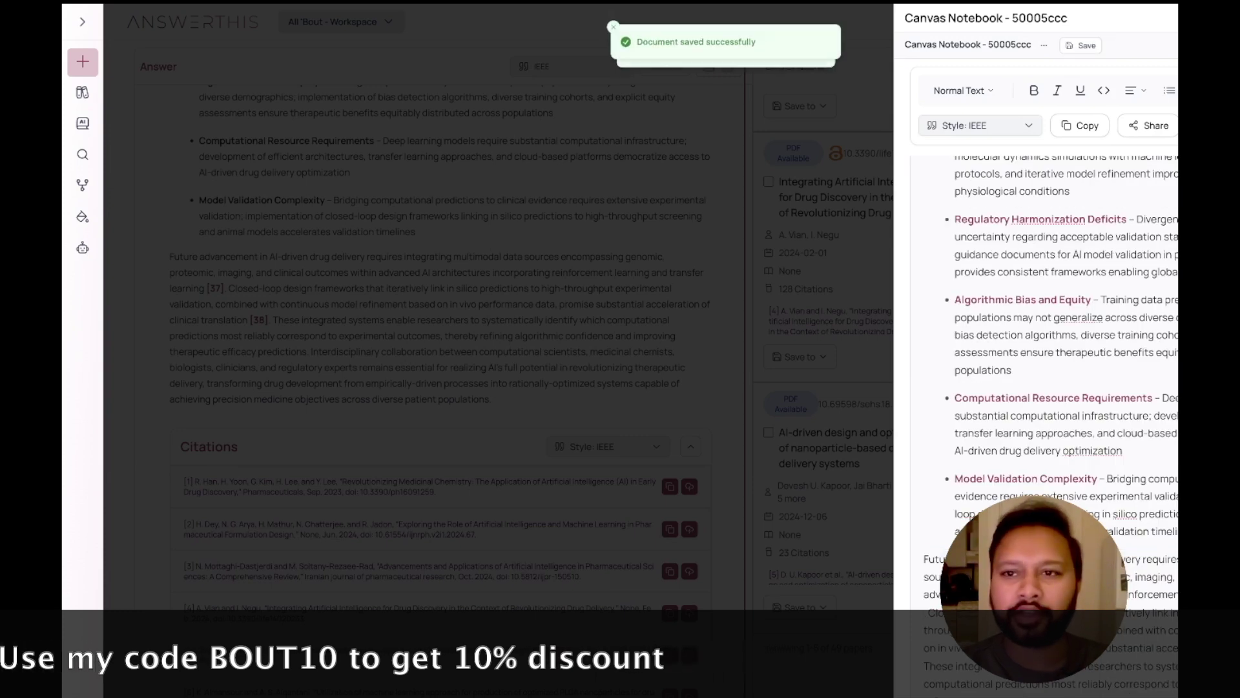
scroll(1049, 323, "up", 5)
scroll(1050, 355, "up", 15)
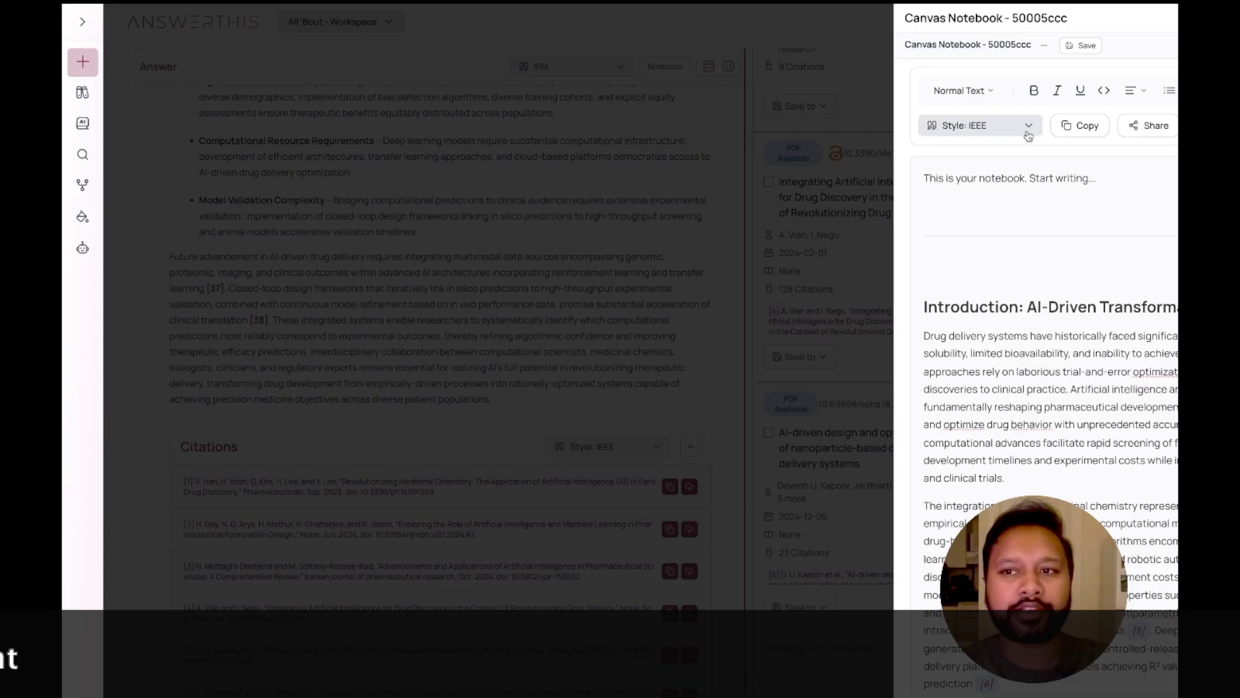
left_click(1028, 126)
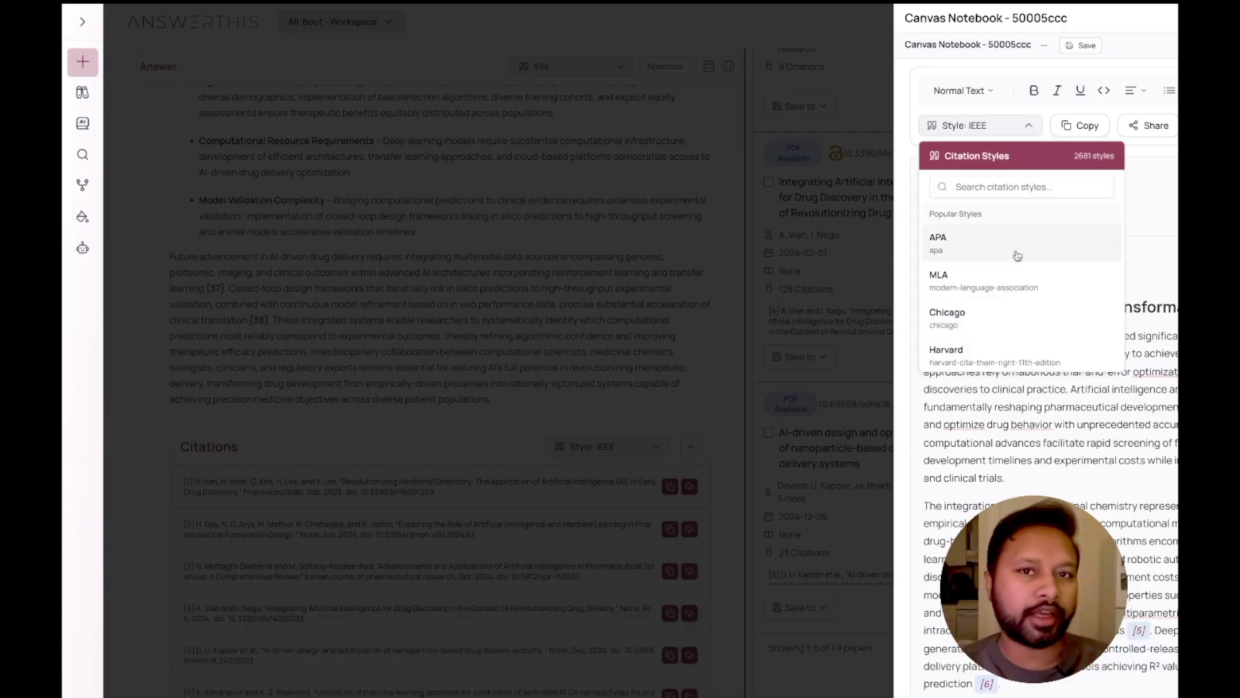
scroll(1017, 255, "down", 2)
scroll(1017, 255, "up", 2)
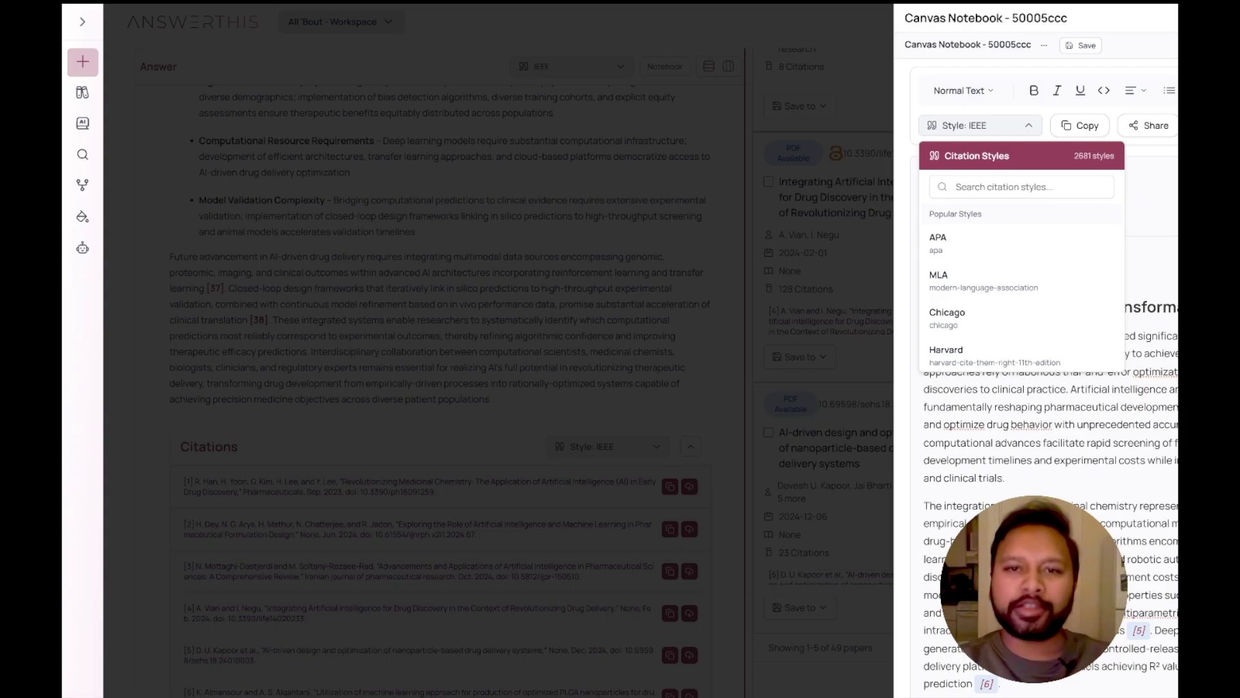
left_click(986, 248)
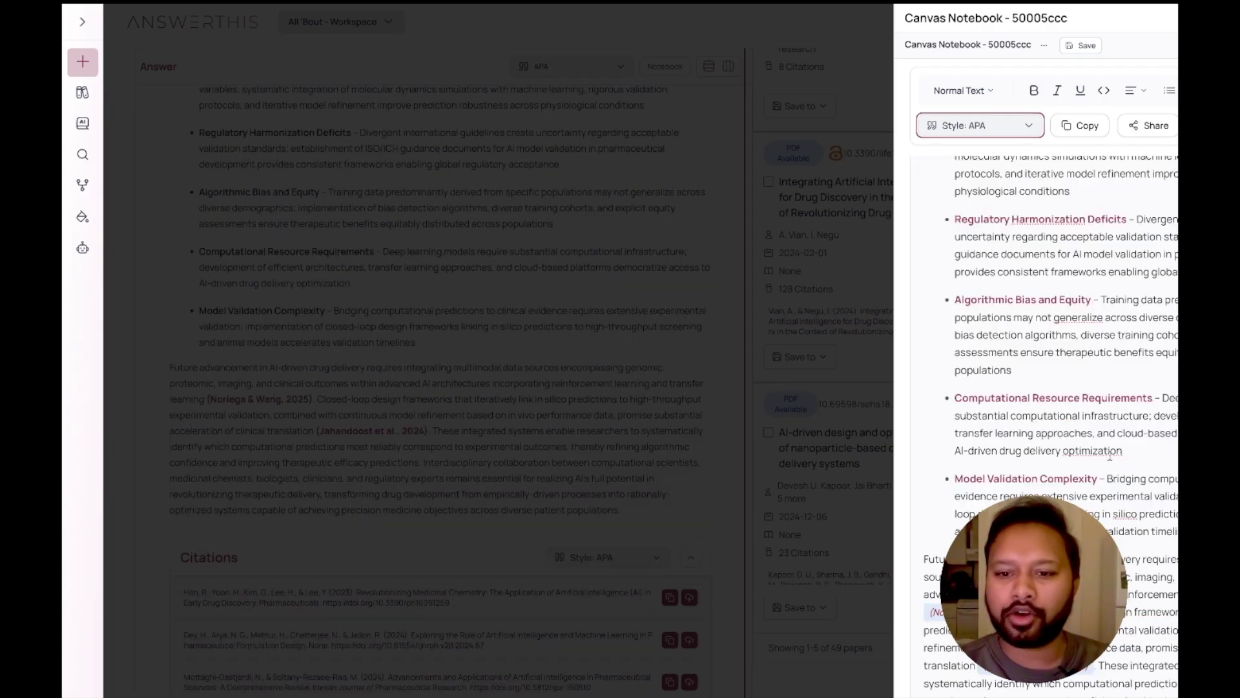
left_click(995, 127)
scroll(990, 332, "down", 3)
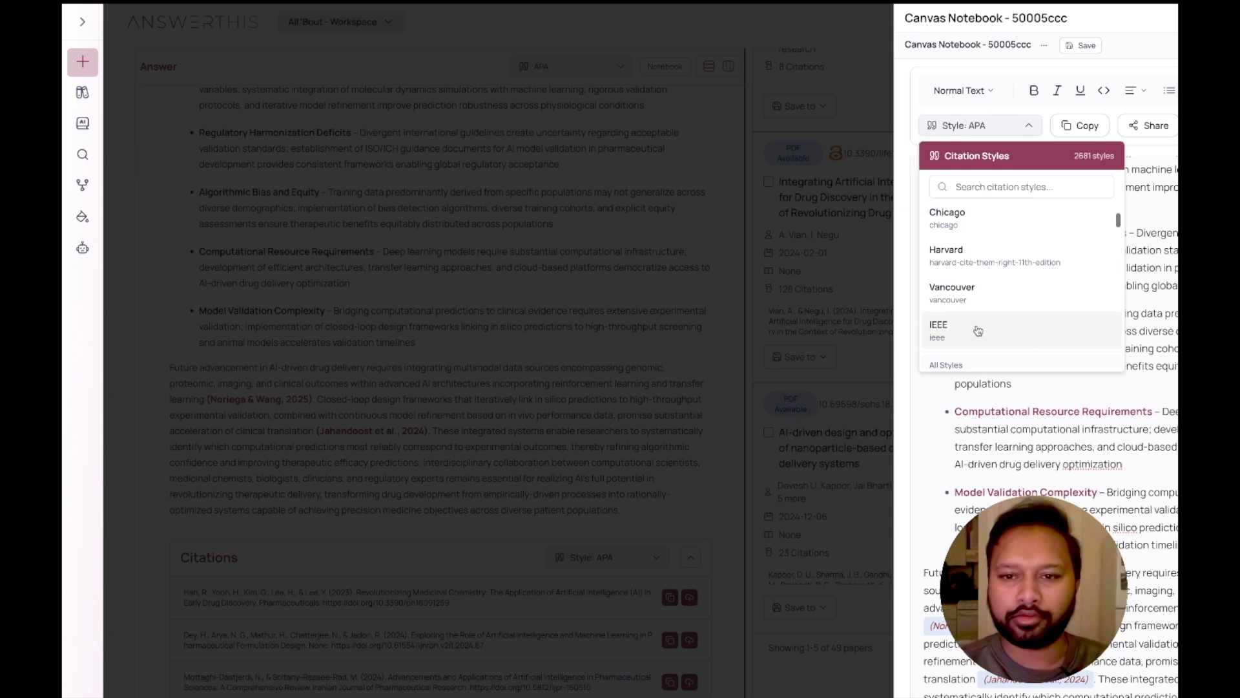
left_click(974, 330)
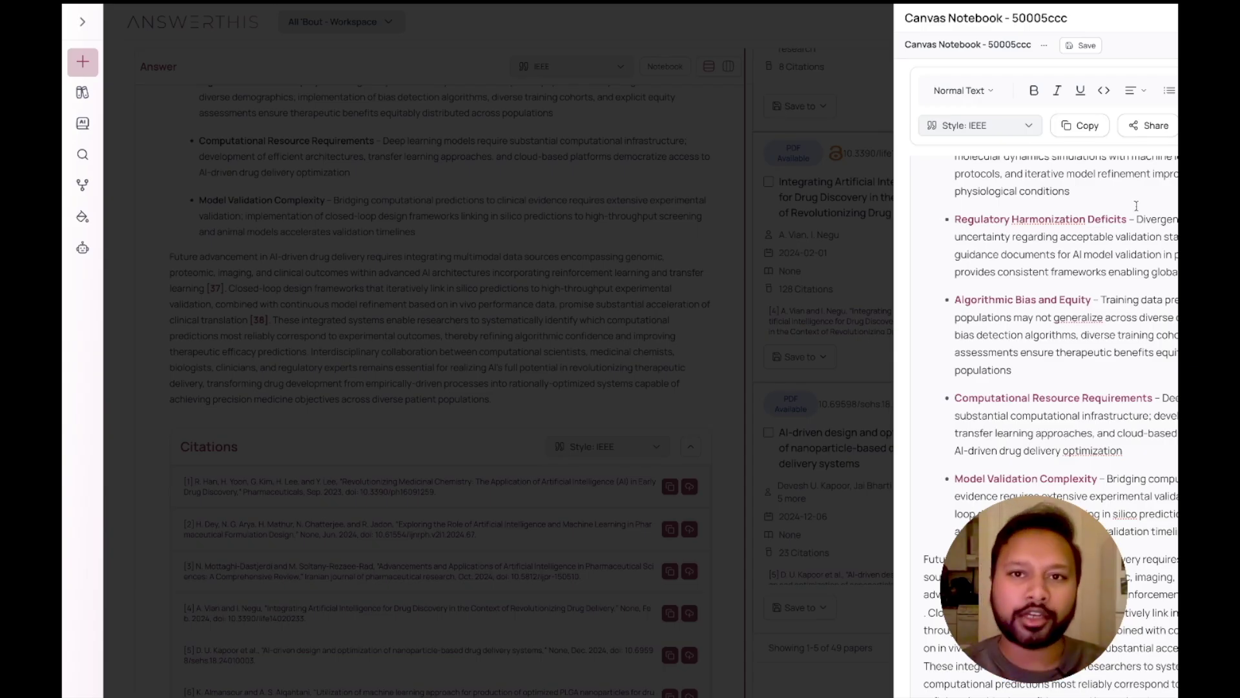
- Look over the drug-delivery Canvas Notebook, save it, then close it to reveal the review and source papers
scroll(1136, 205, "down", 10)
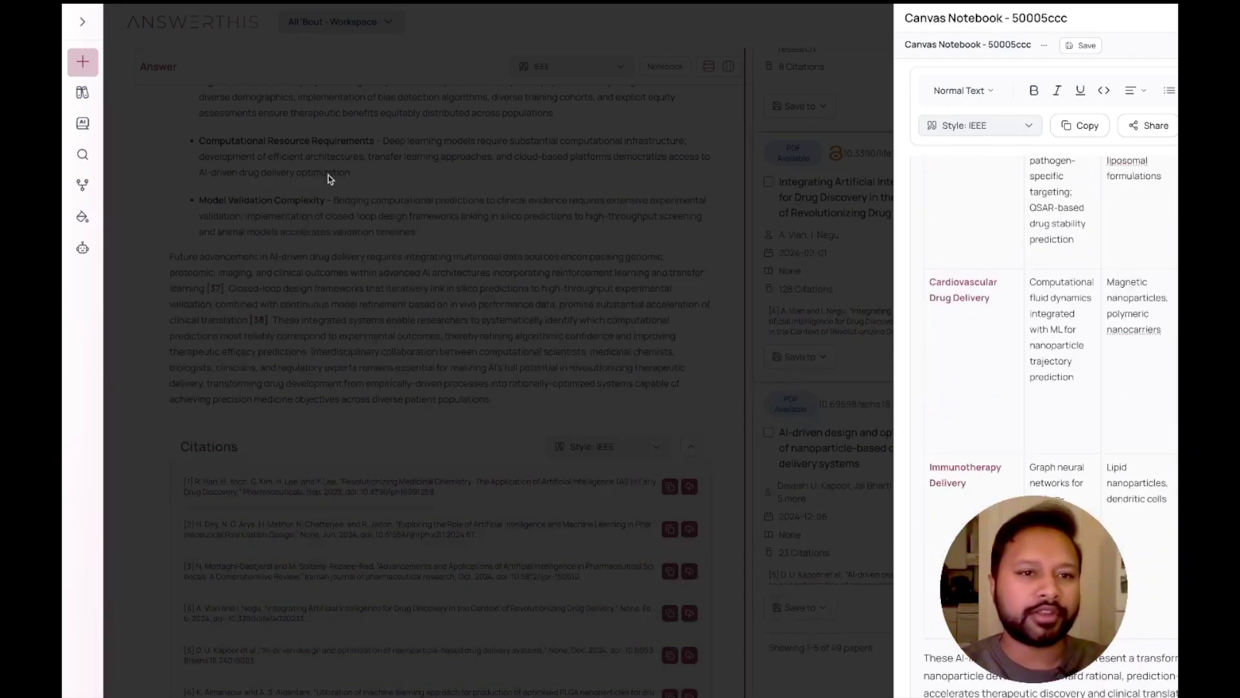
scroll(1148, 595, "down", 10)
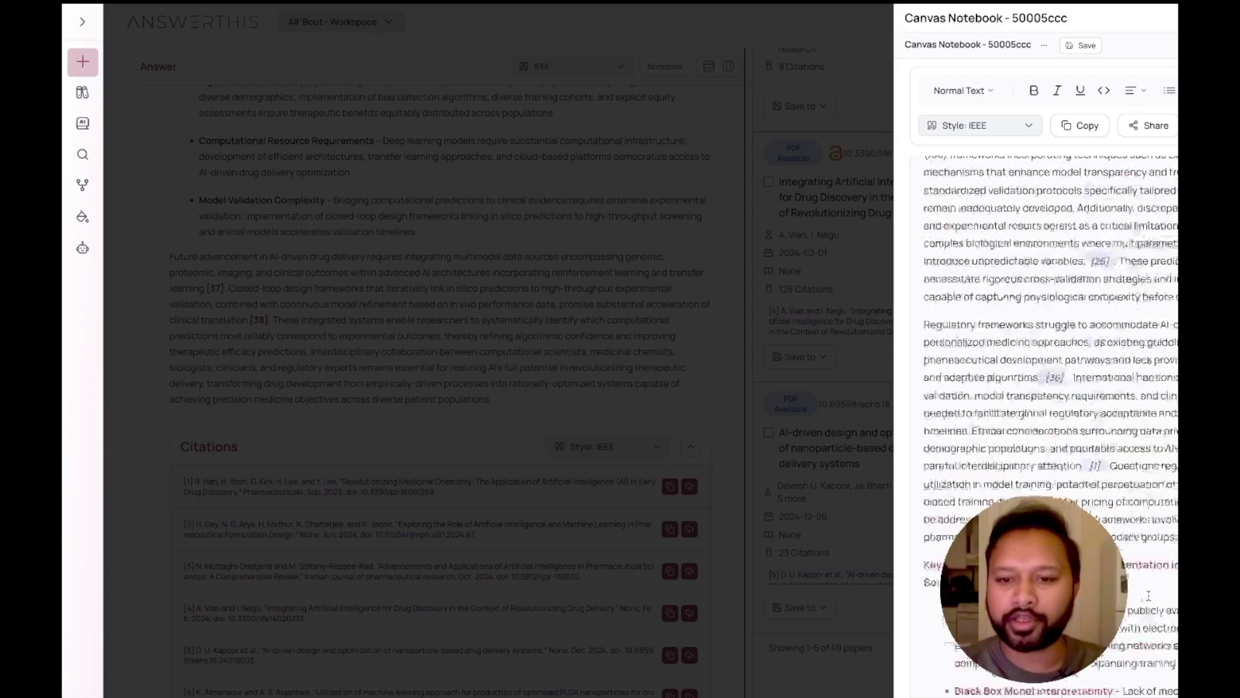
scroll(1149, 597, "up", 10)
scroll(1148, 595, "up", 8)
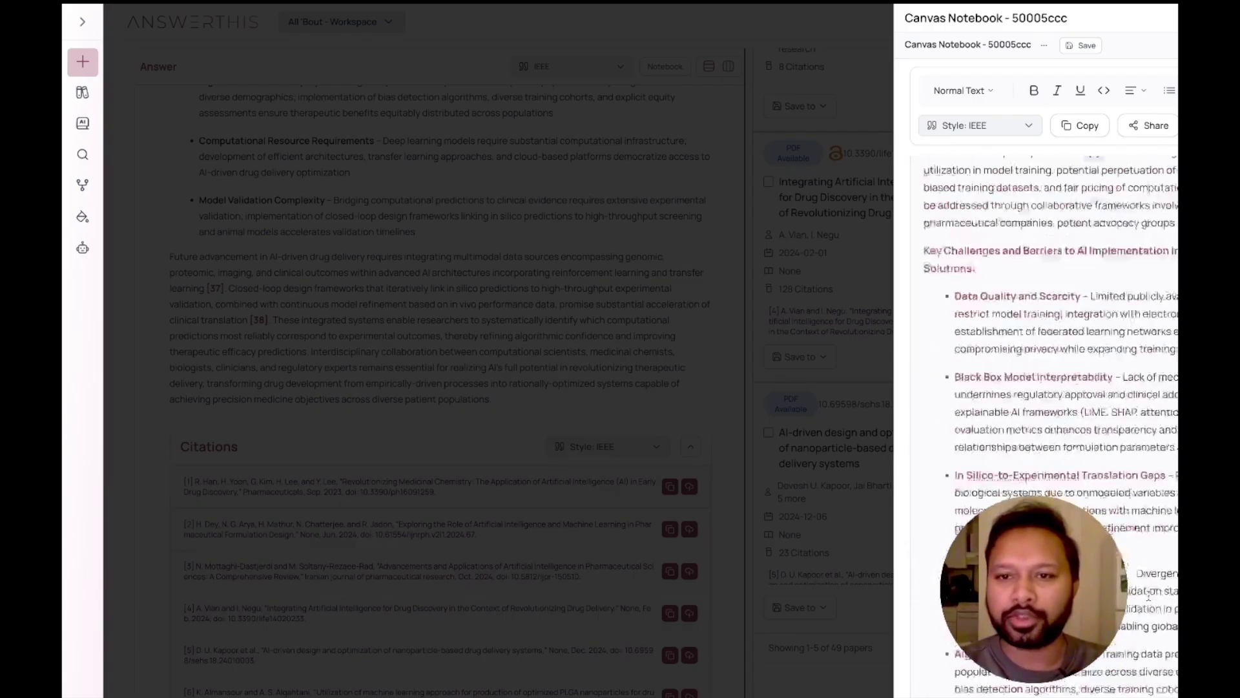
scroll(1051, 426, "down", 3)
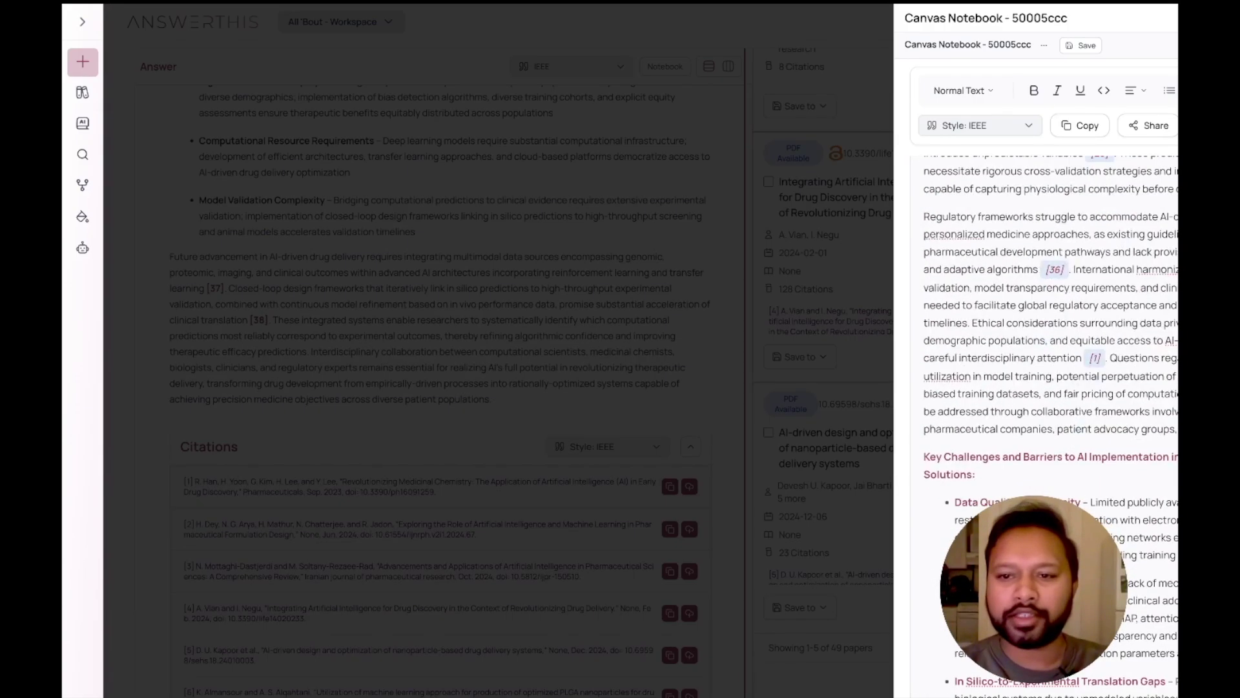
scroll(1153, 482, "down", 6)
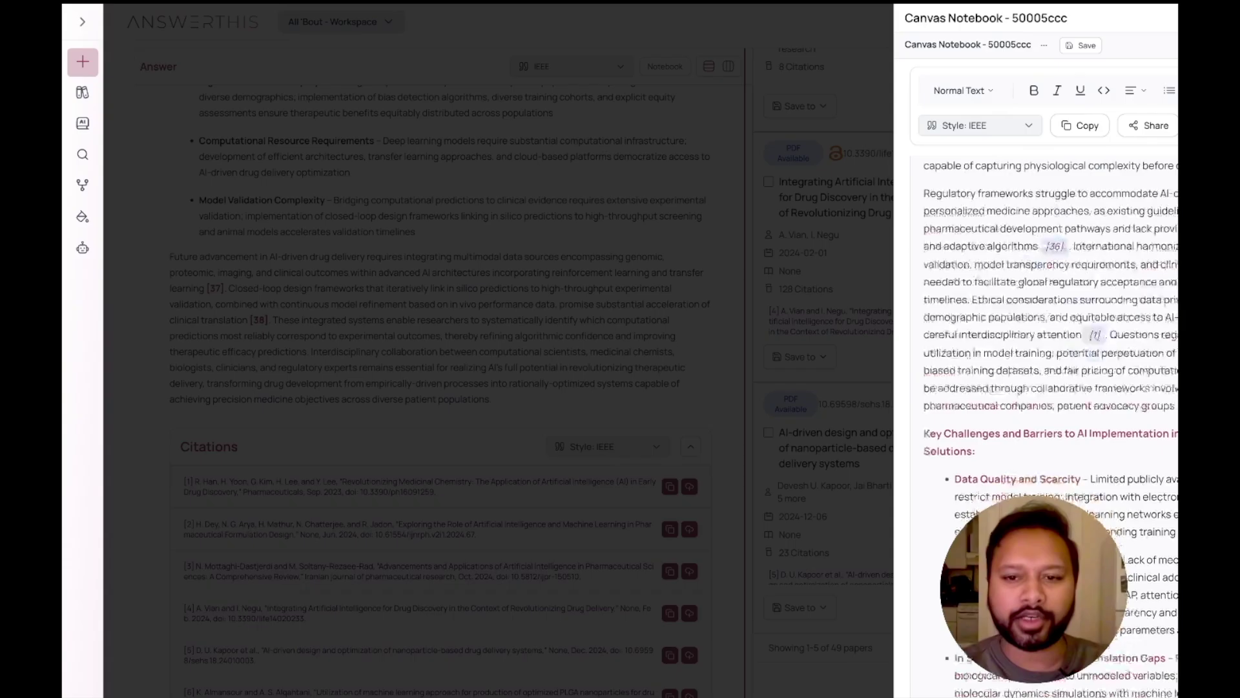
scroll(933, 328, "down", 8)
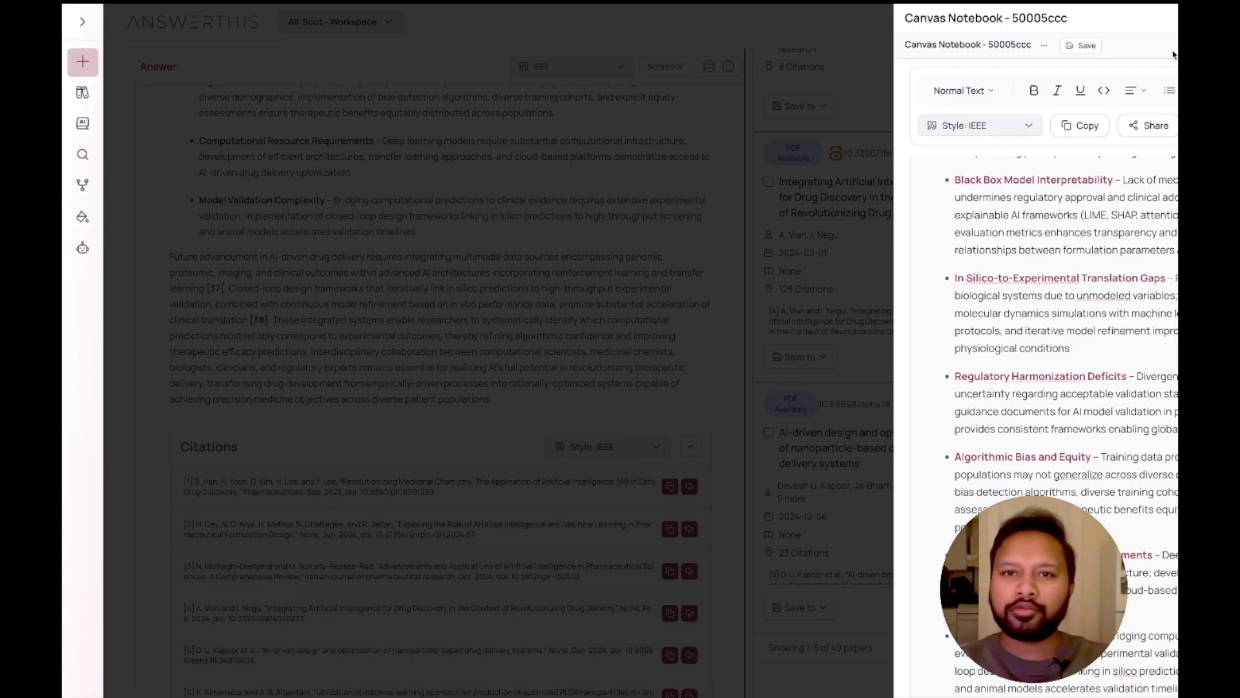
left_click(1081, 49)
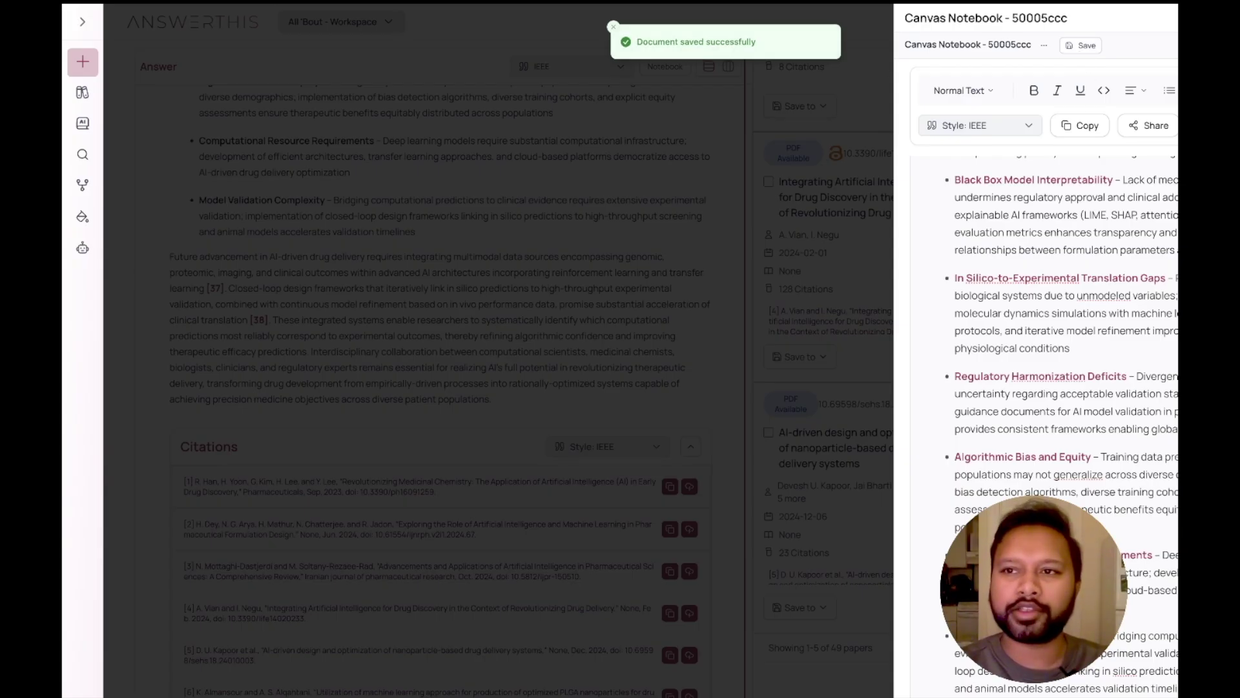
left_click(636, 287)
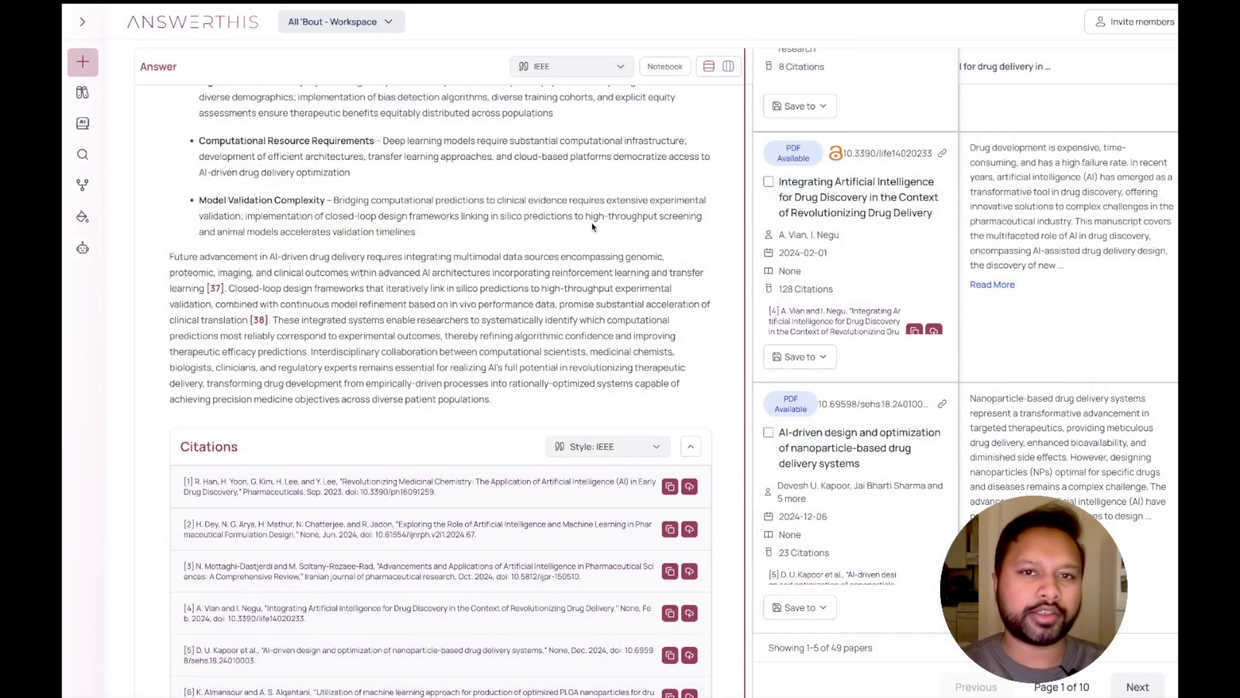